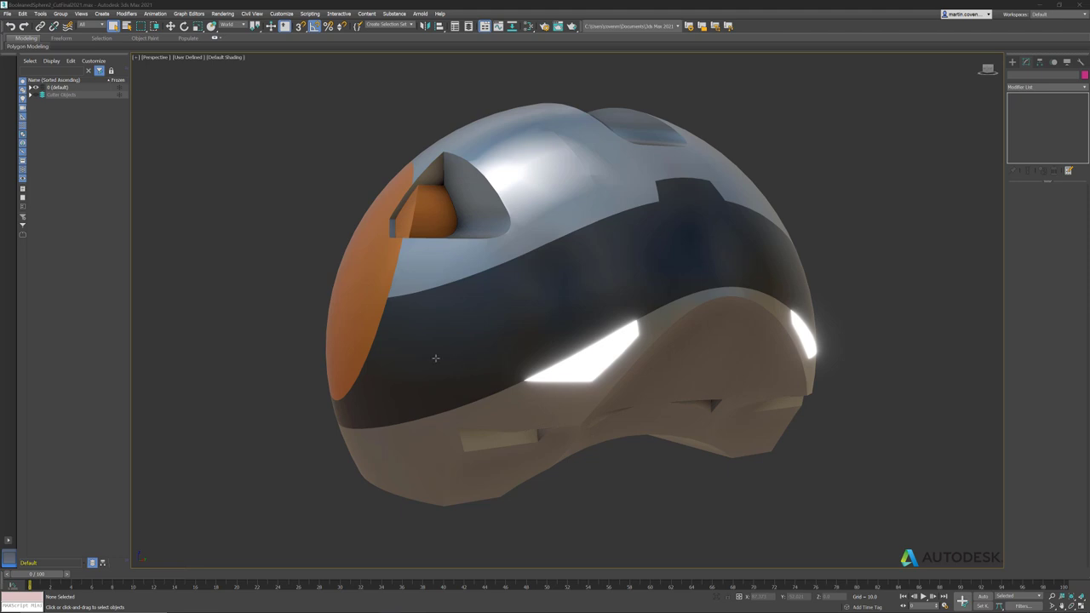
Show the Cutter Objects layer and orbit to inspect the cutters inside the see-through helmet.
left_click(35, 94)
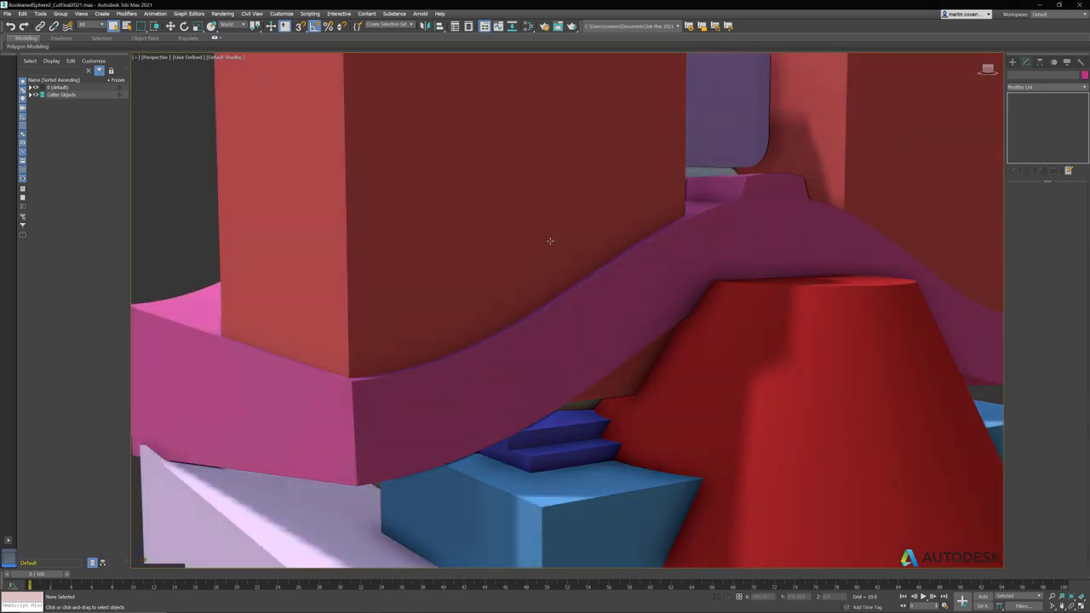
scroll(549, 241, "down", 10)
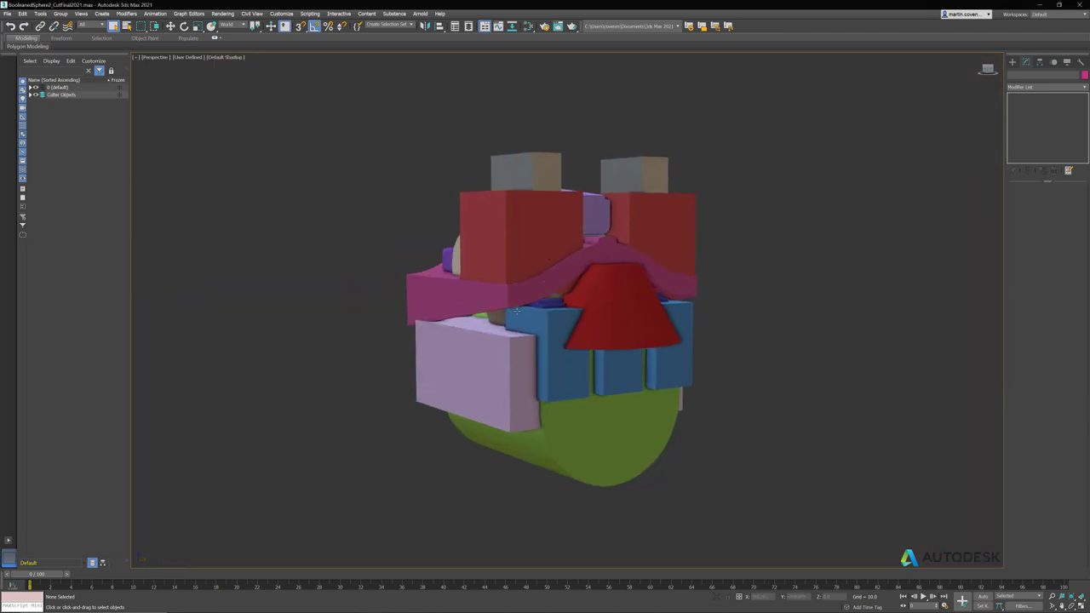
mouse_move(516, 311)
middle_mouse_down("alt")
mouse_move(435, 311)
mouse_move(530, 310)
middle_mouse_up("alt")
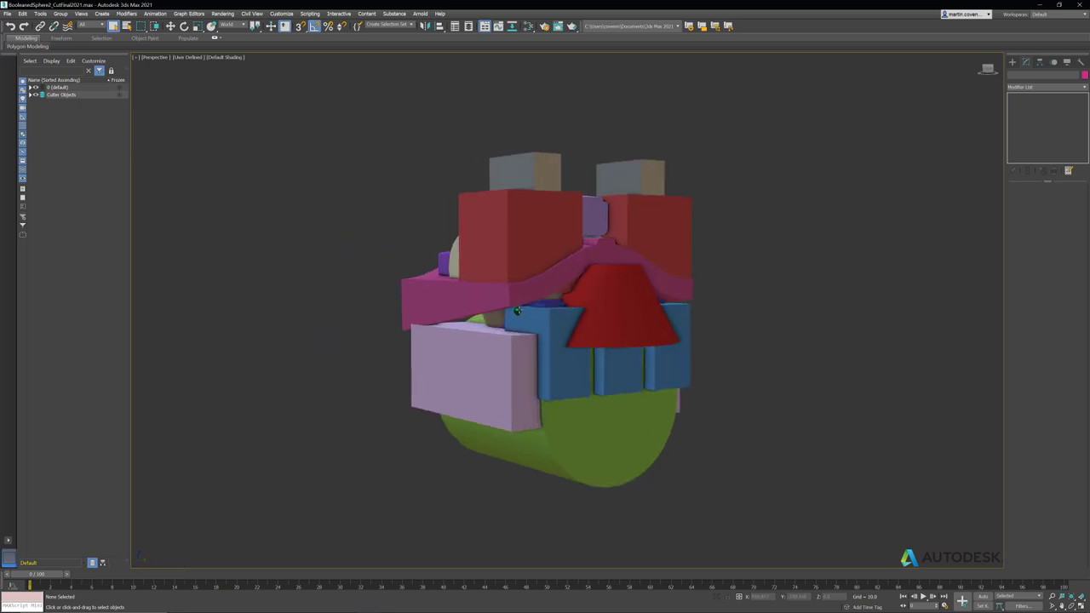
Hide the cutter objects, turn on Edged Faces and select all eight helmet pieces.
left_click(36, 94)
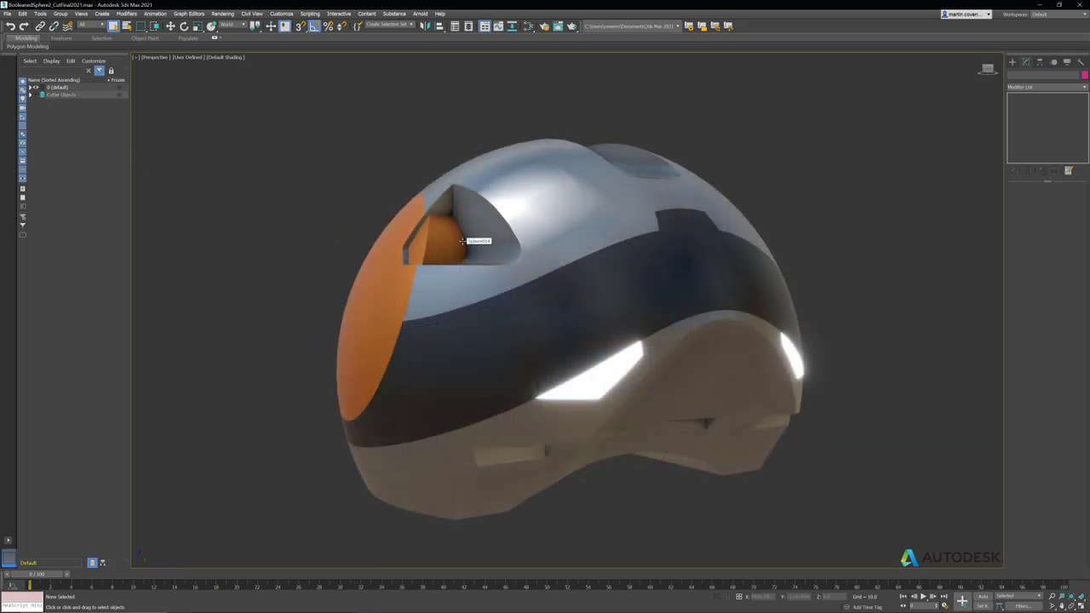
key("F4")
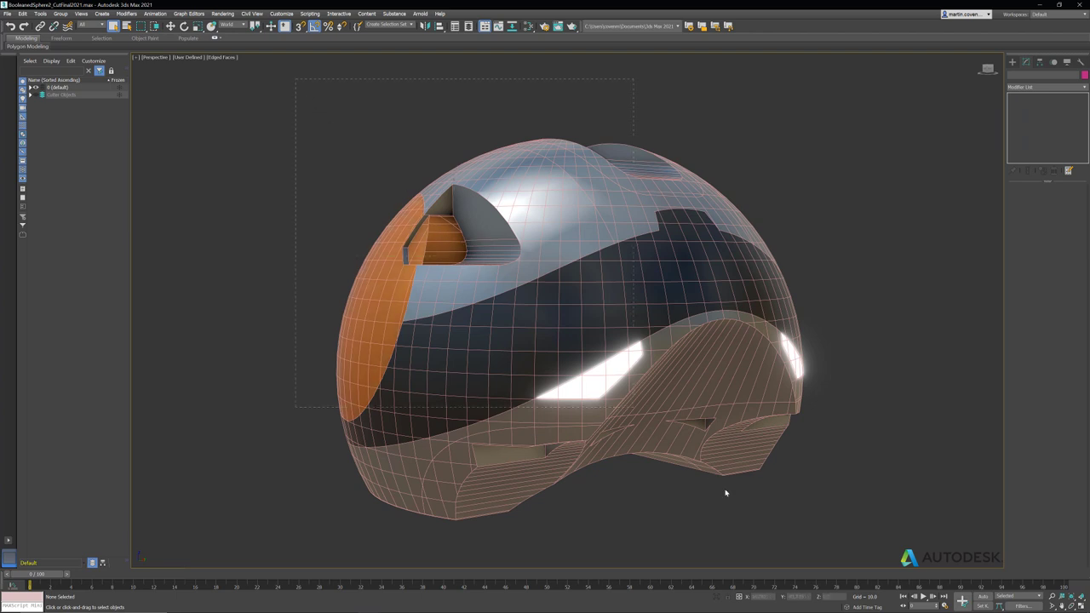
left_click_drag(849, 532, 849, 532)
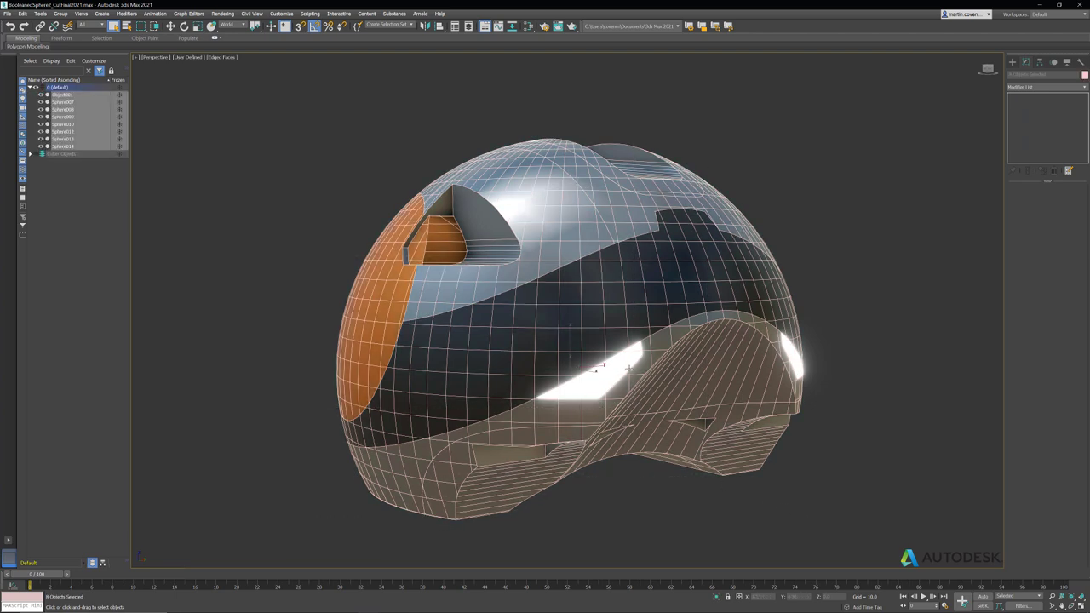
Add a Chamfer modifier to the eight pieces with Amount 0.24.
key("x")
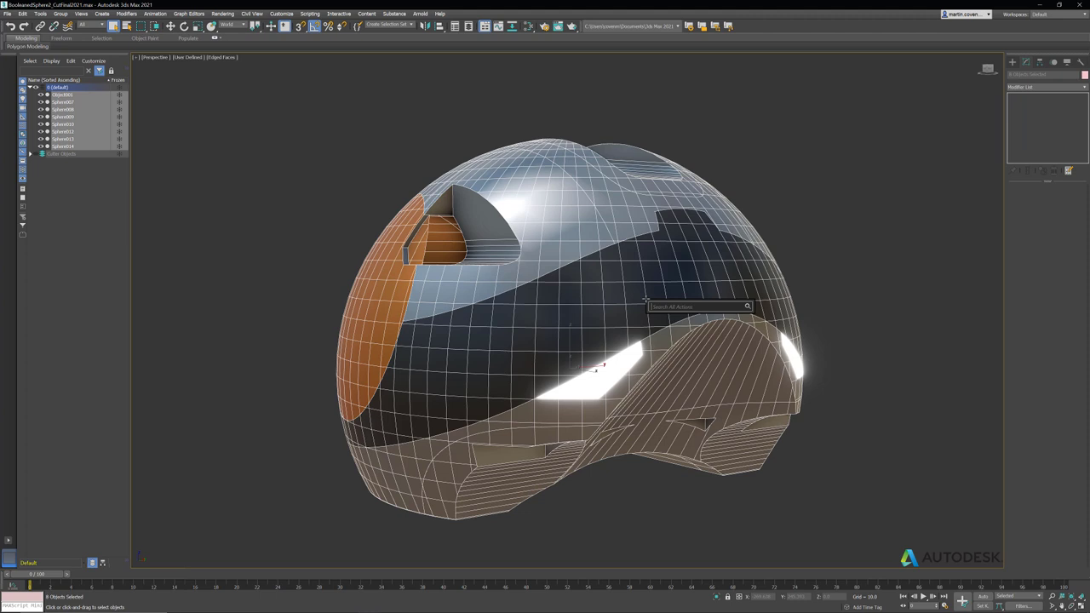
type("chamfe")
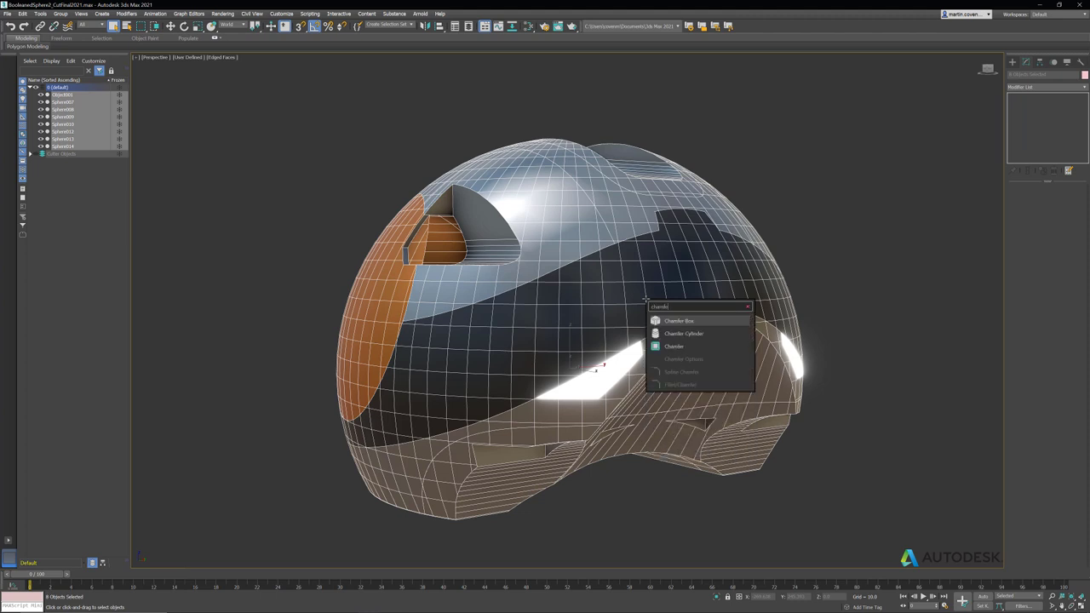
type("r mod")
key("Return")
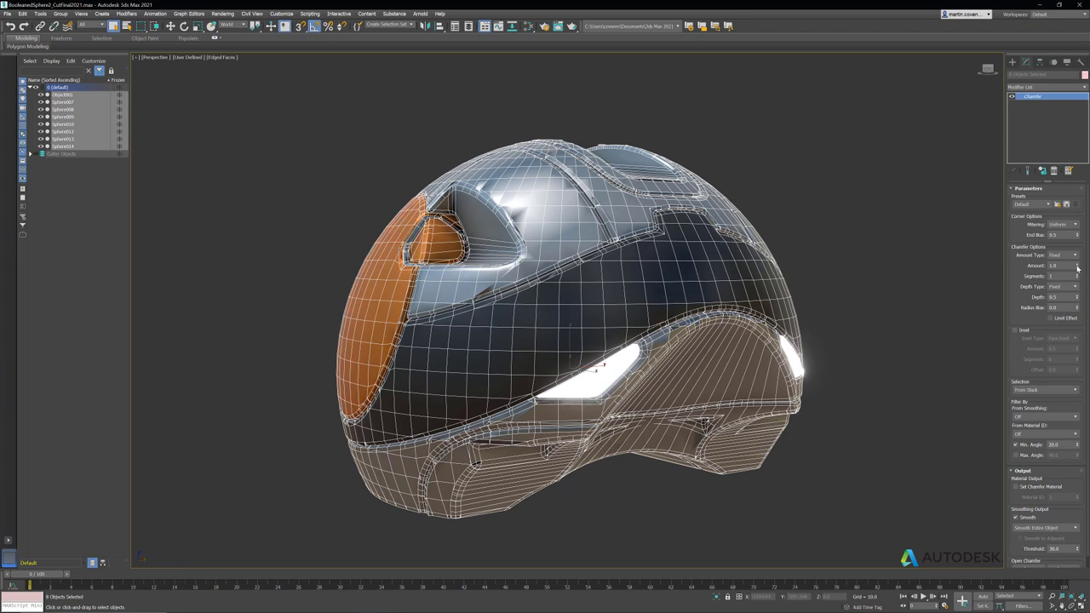
left_click_drag(1077, 268, 1083, 303)
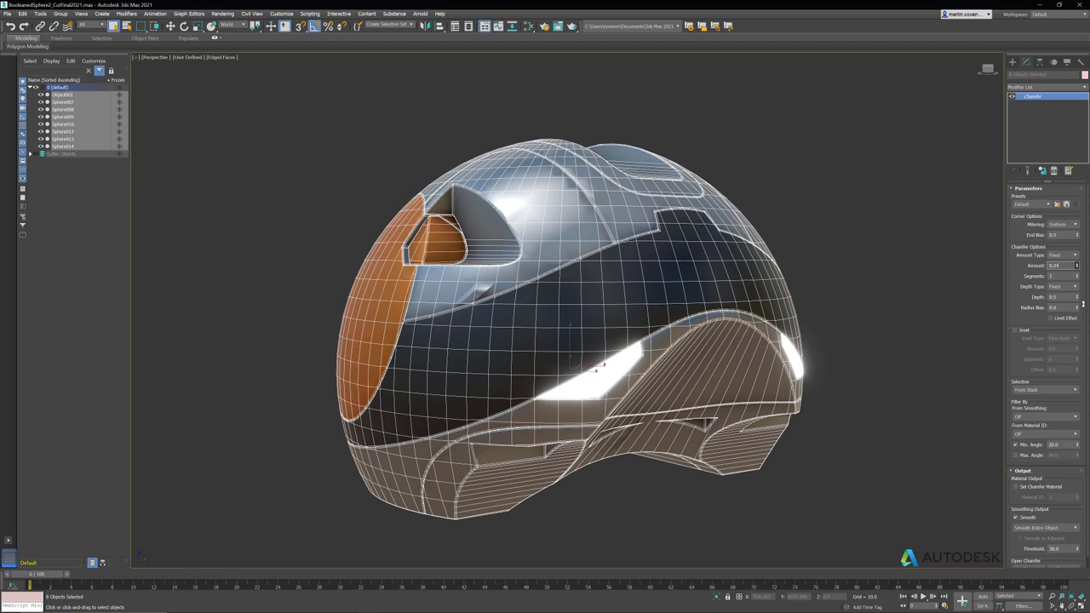
left_click_drag(1083, 304, 1083, 307)
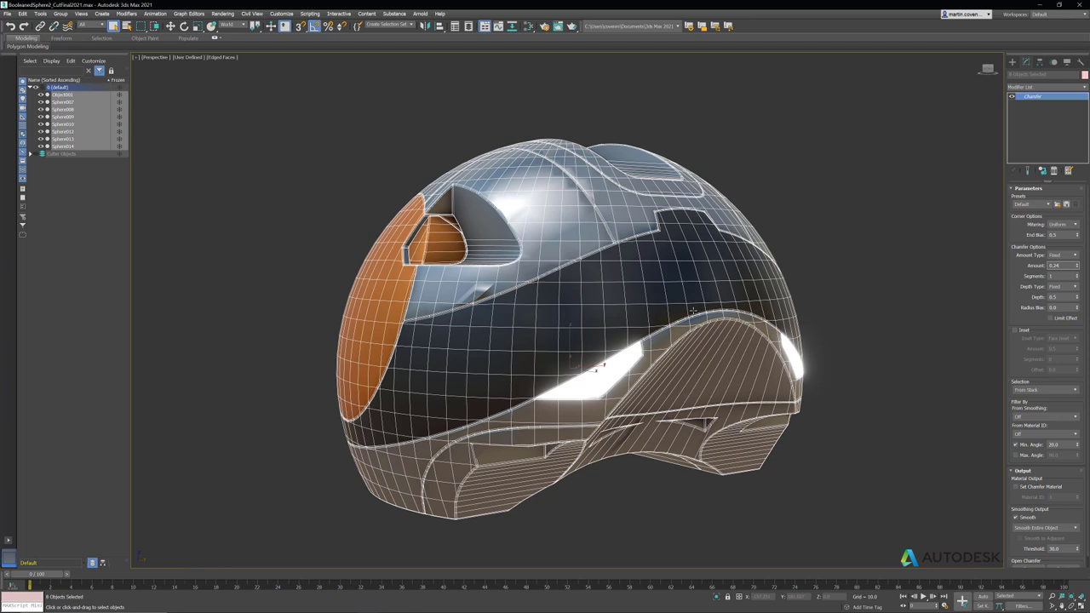
Test Weighted Normals using smoothing groups, then delete it and the Chamfer from the stack.
type("x")
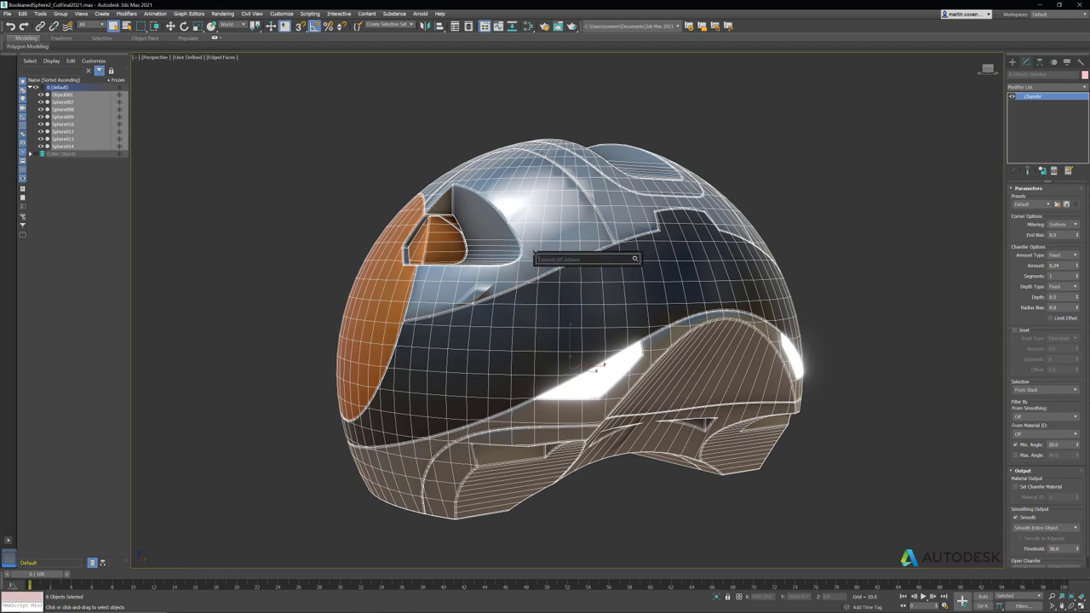
type("weighted")
key("Return")
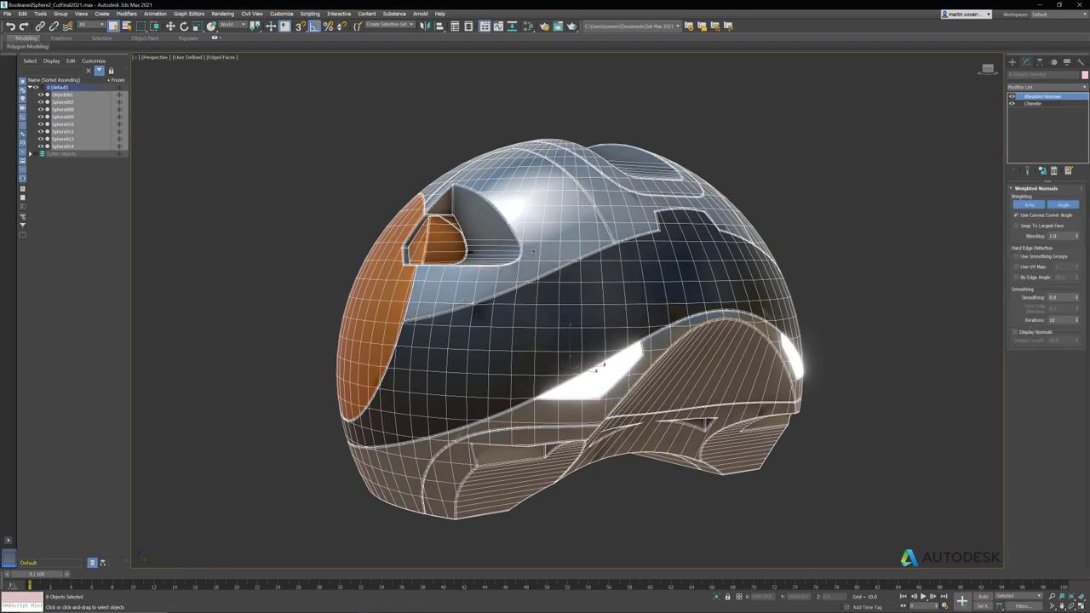
left_click(1016, 256)
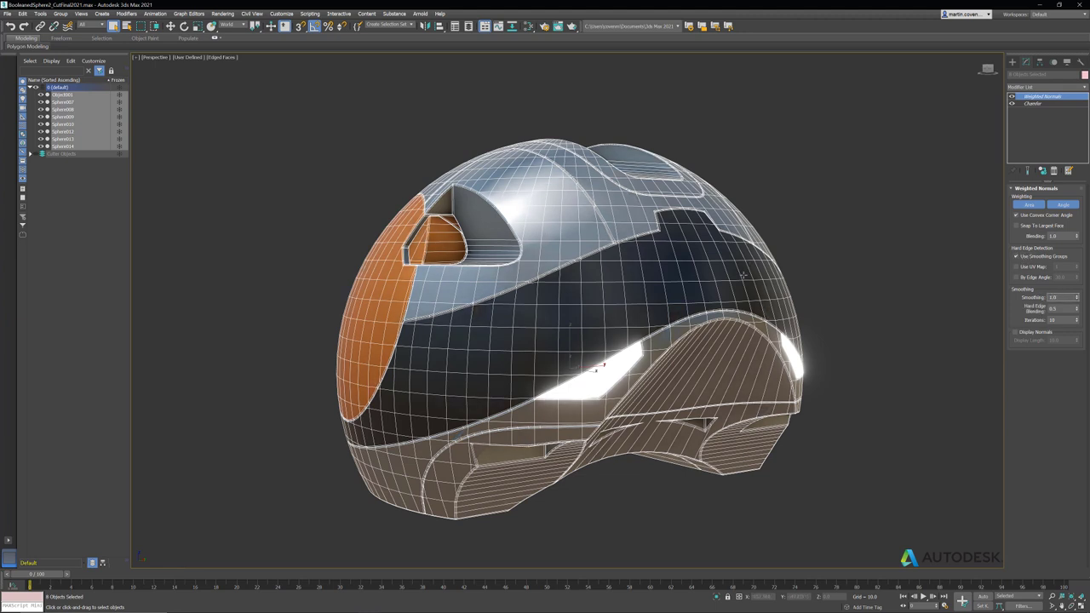
key("F4")
middle_click_drag(743, 275, 533, 240, "alt")
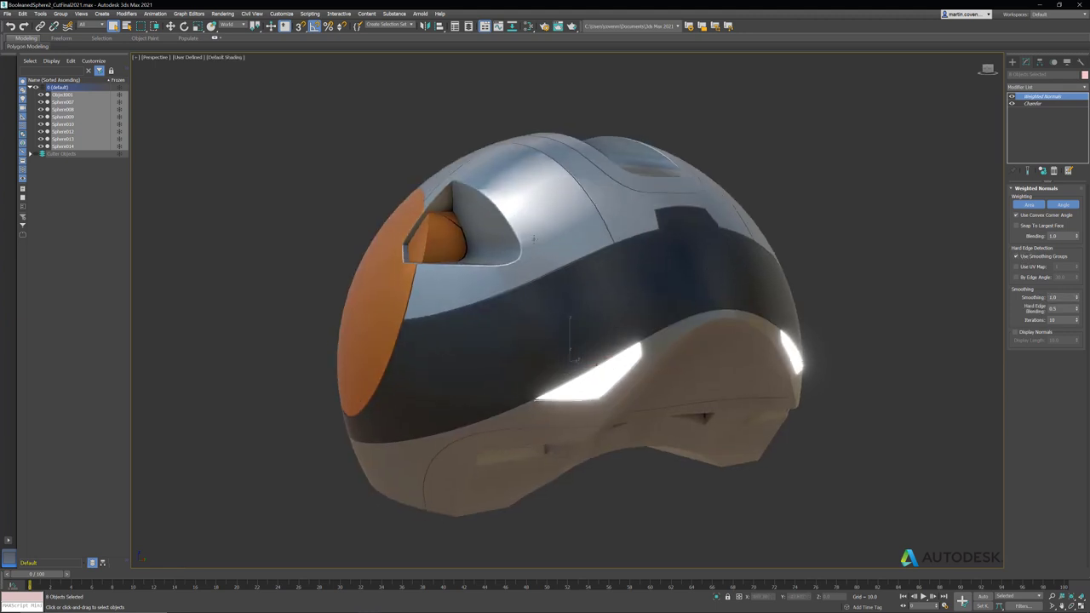
left_click(1054, 172)
left_click(1054, 173)
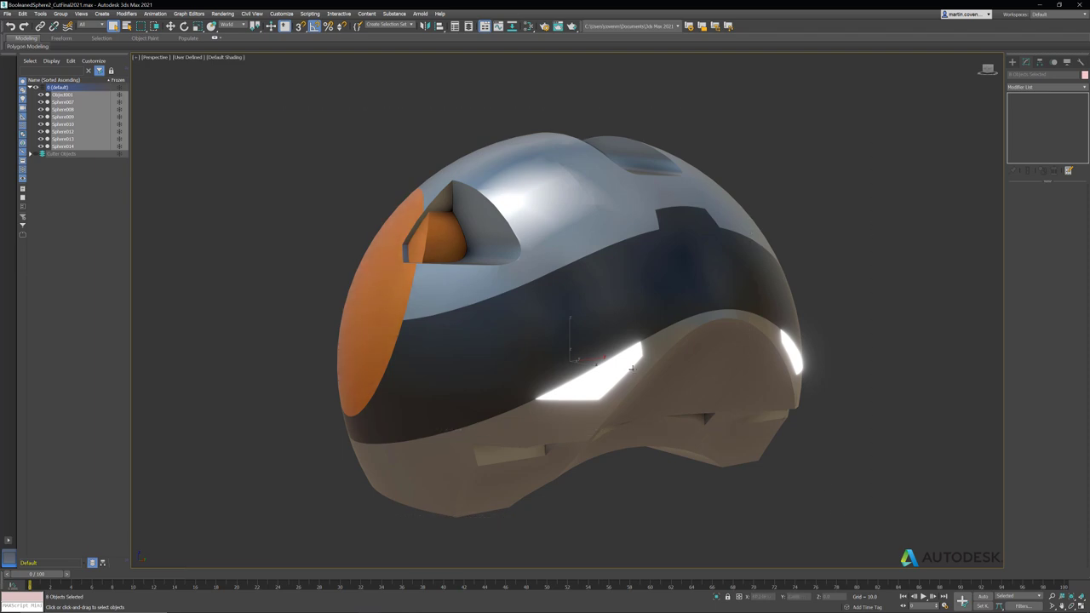
Add a Slice modifier with its plane rotated vertical and set to Remove Bottom.
key("x")
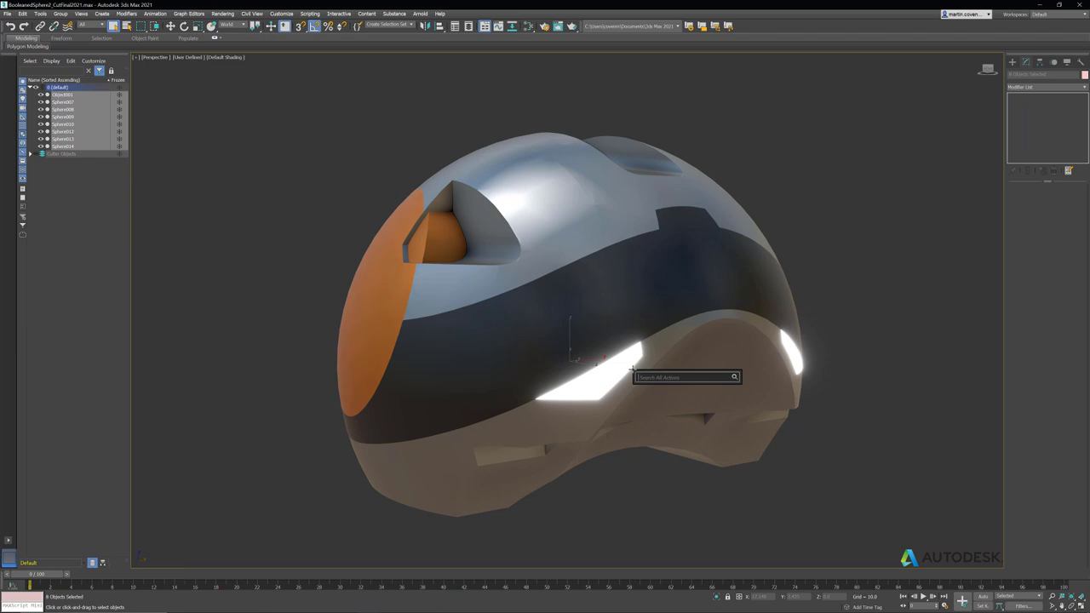
type("slice")
key("Return")
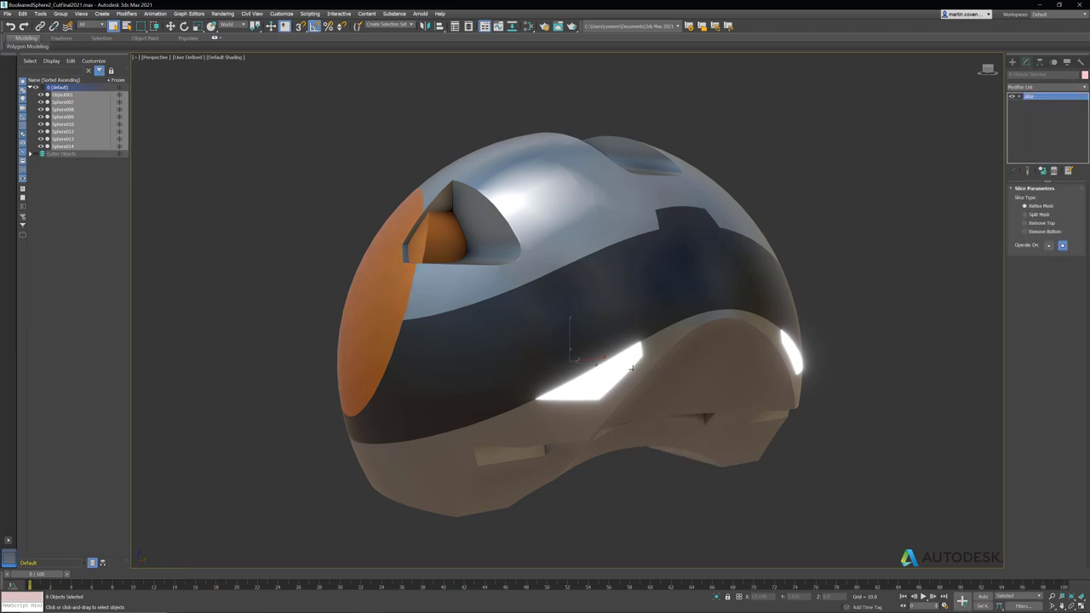
key("1")
key("w")
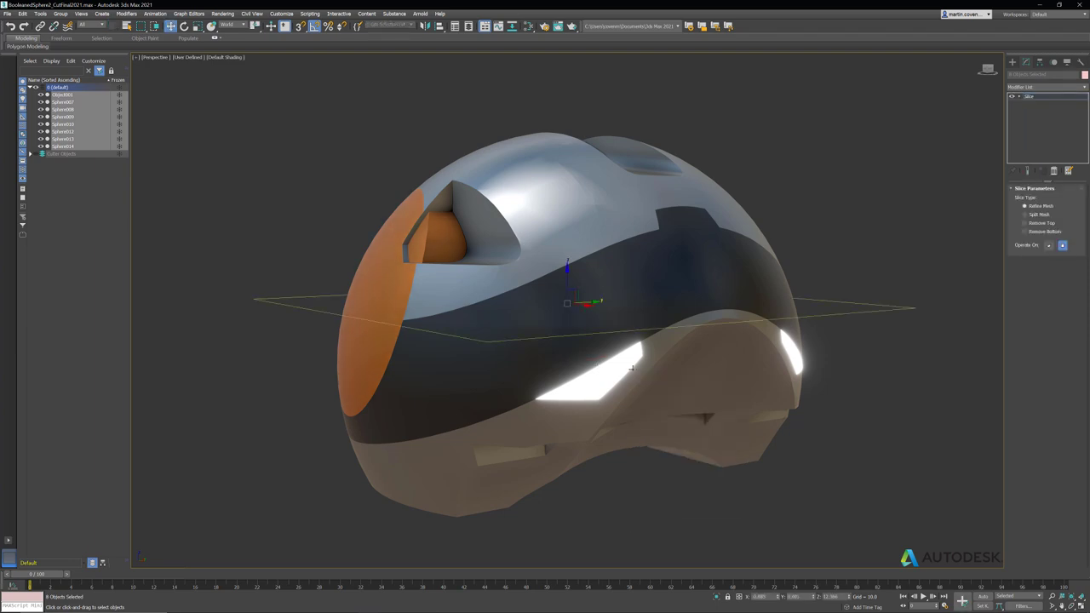
key("e")
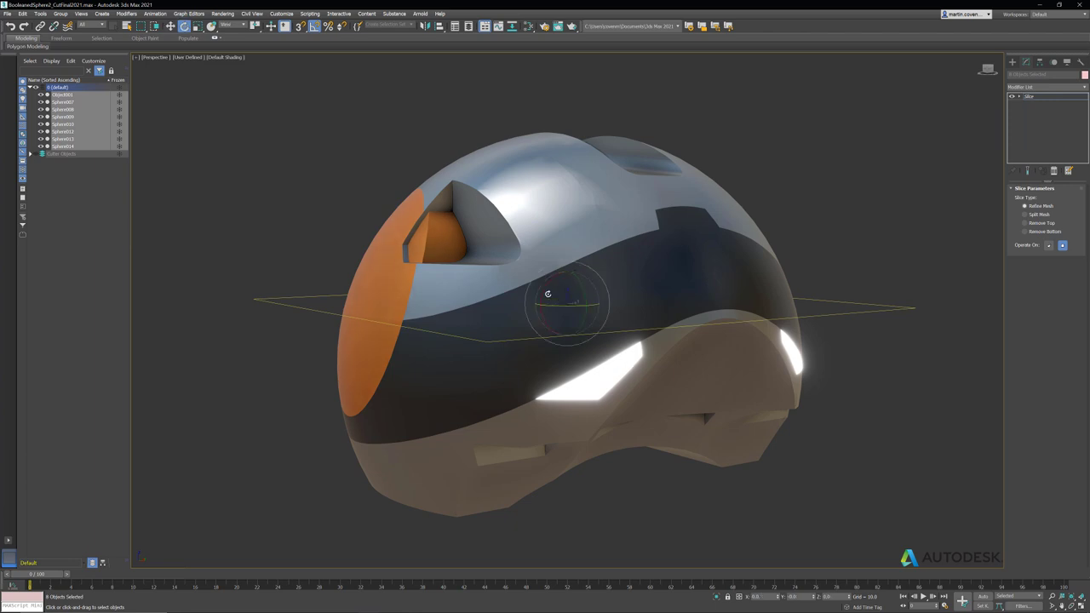
left_click_drag(544, 292, 538, 316)
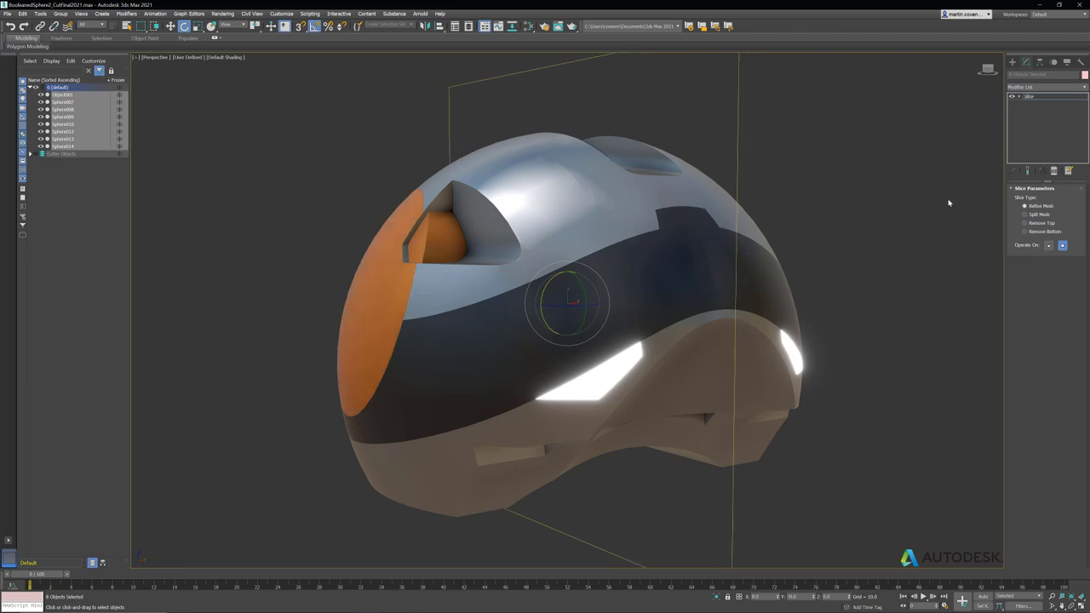
left_click(1025, 232)
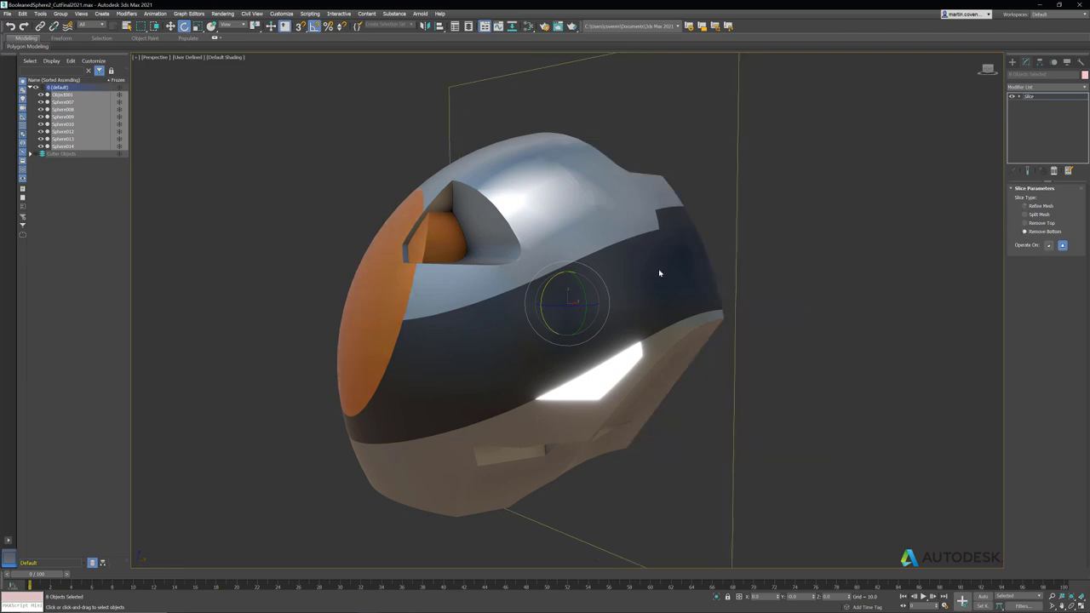
key("ctrl+b")
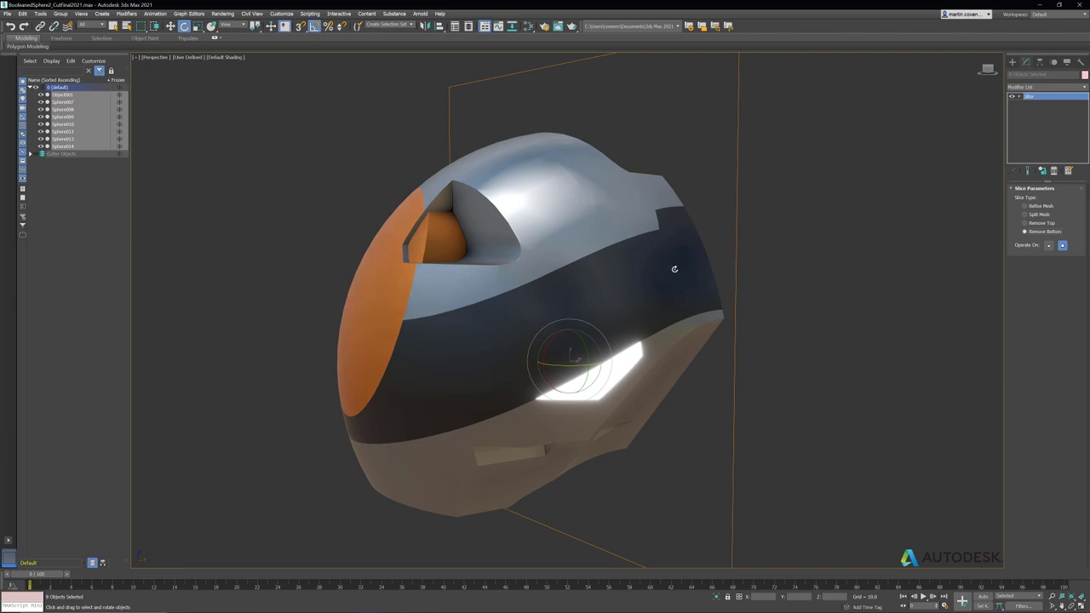
key("x")
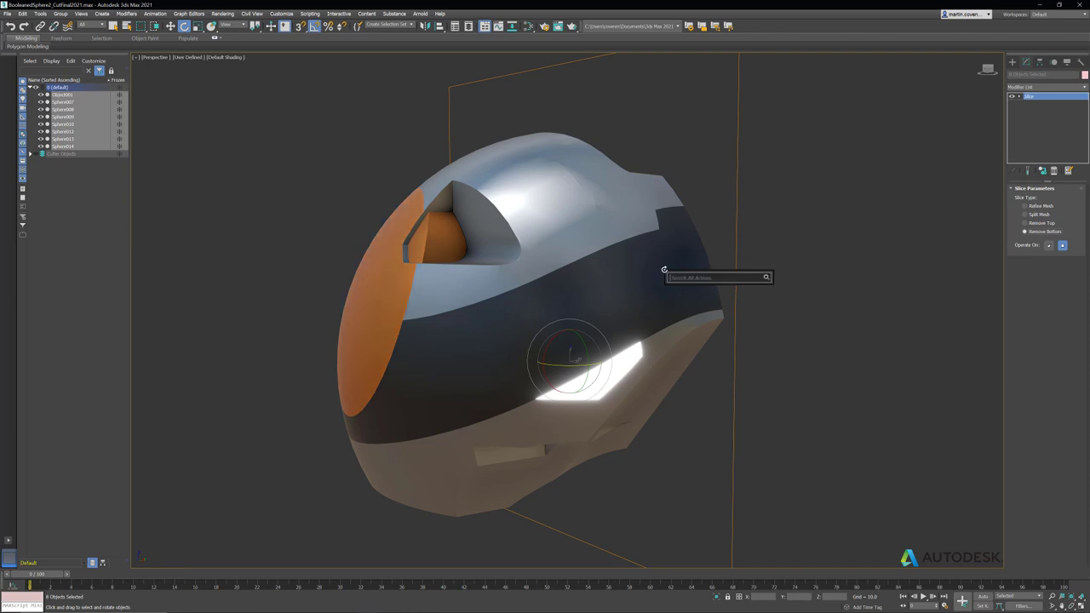
Add a Subdivide modifier in Adaptive mode with Edge Length 2.0, then orbit to inspect.
type("subdiv")
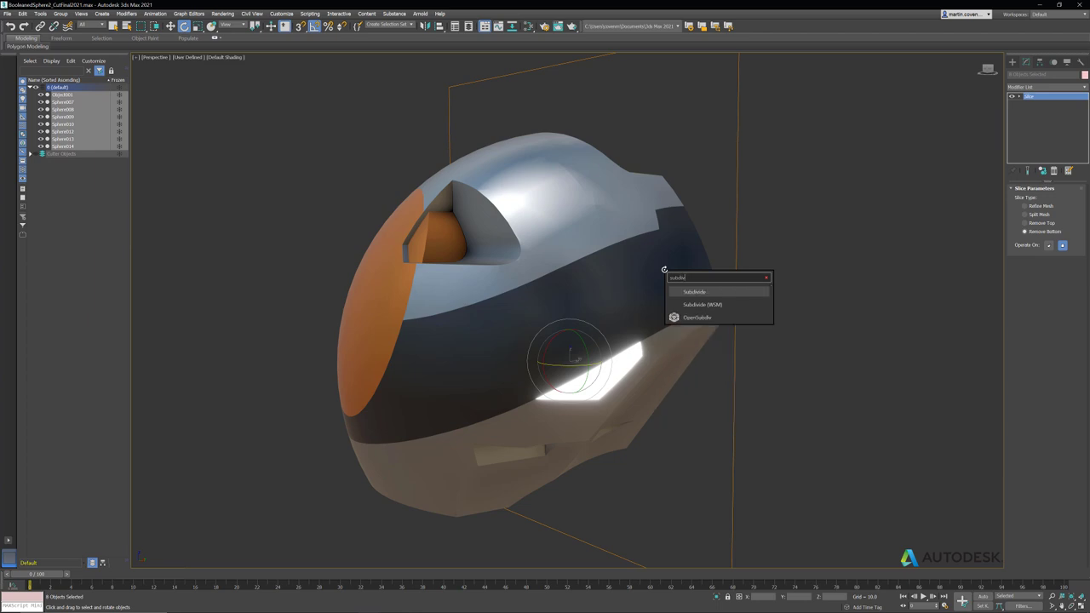
key("Return")
key("F4")
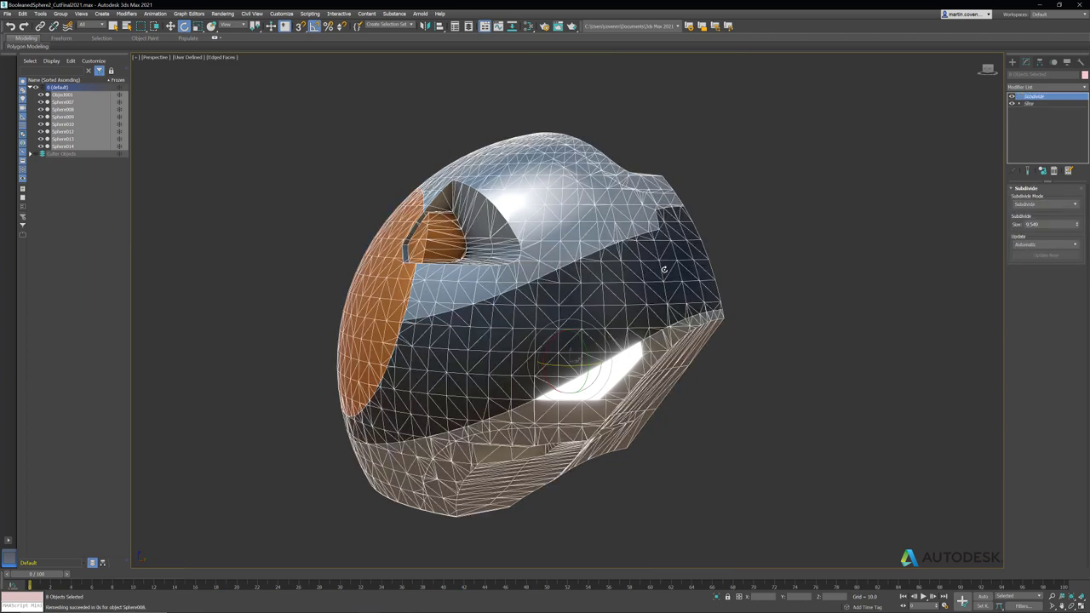
left_click(1052, 206)
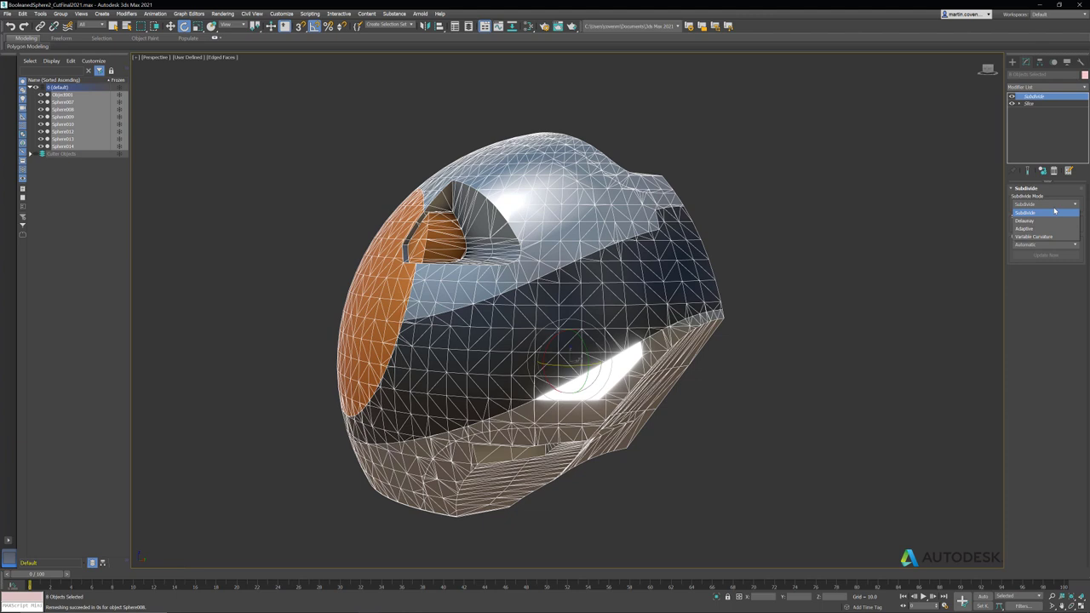
left_click(1044, 230)
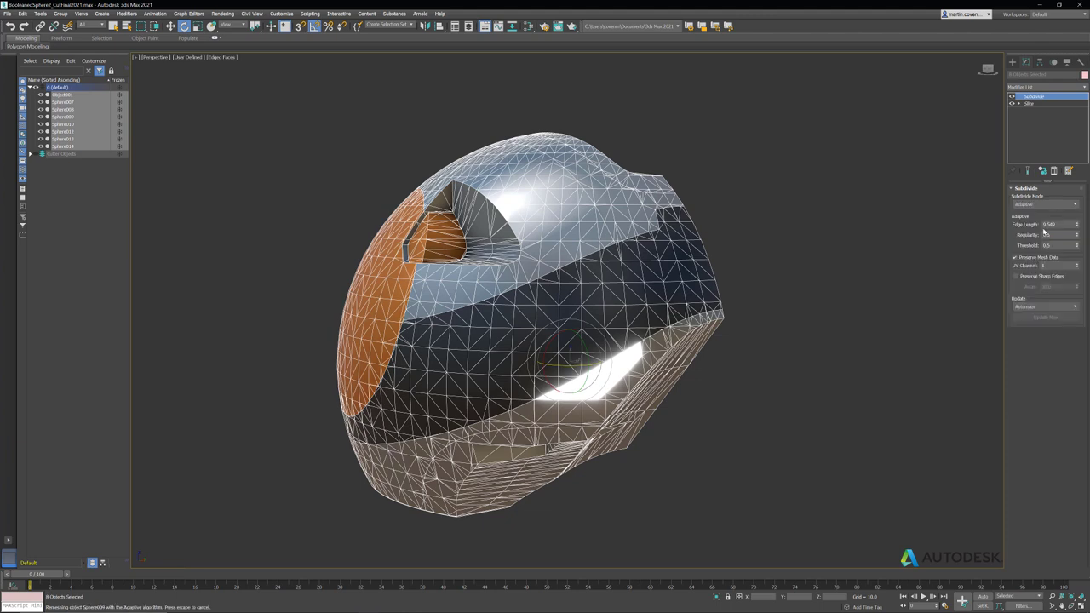
double_click(1058, 224)
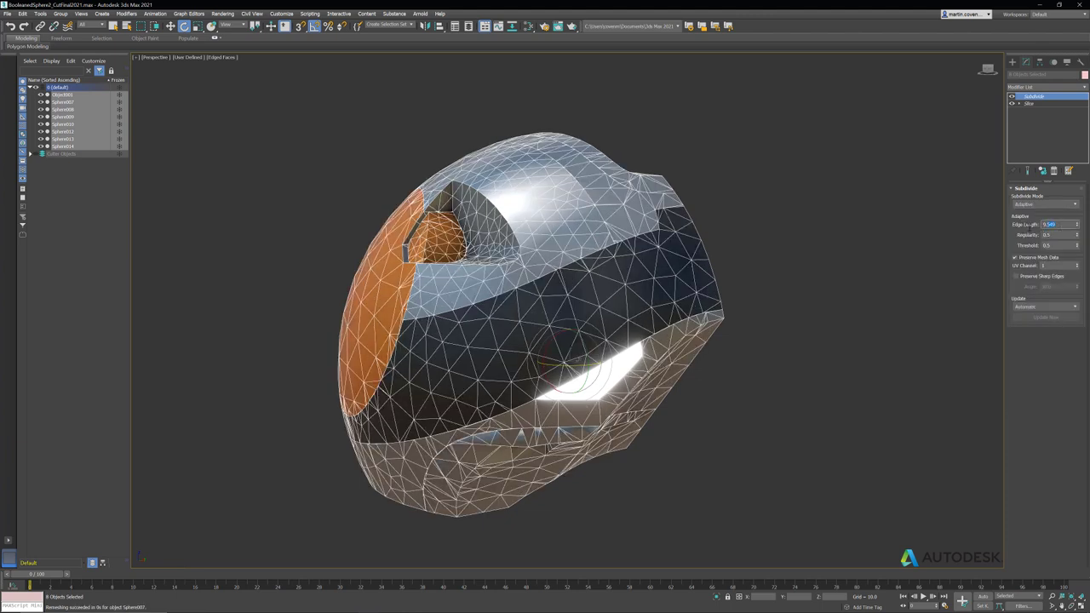
type("2")
key("Return")
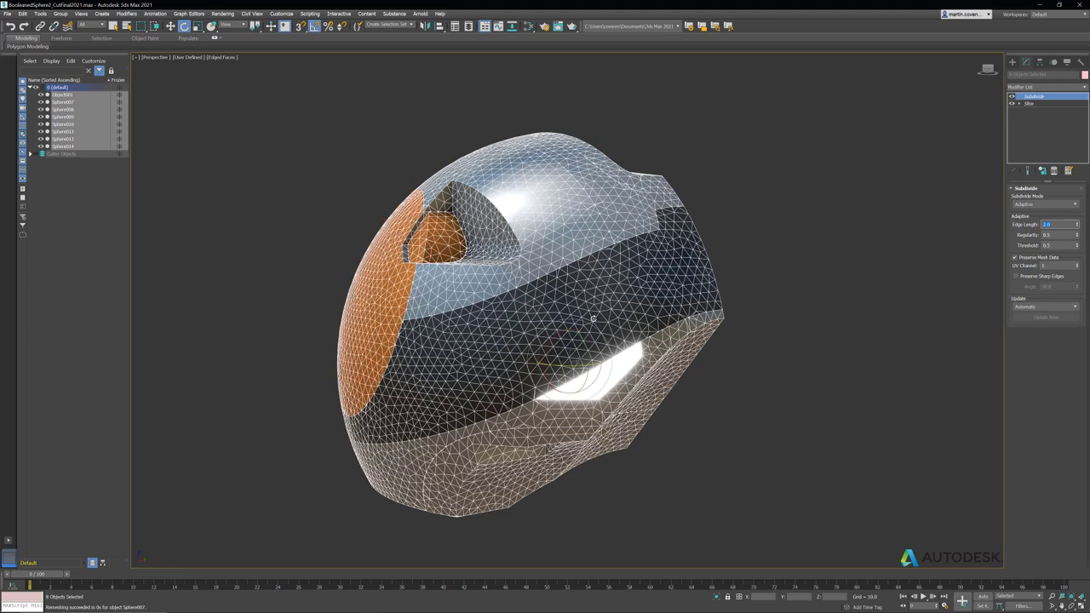
middle_click_drag(605, 316, 509, 321, "alt")
middle_click_drag(441, 333, 526, 322, "alt")
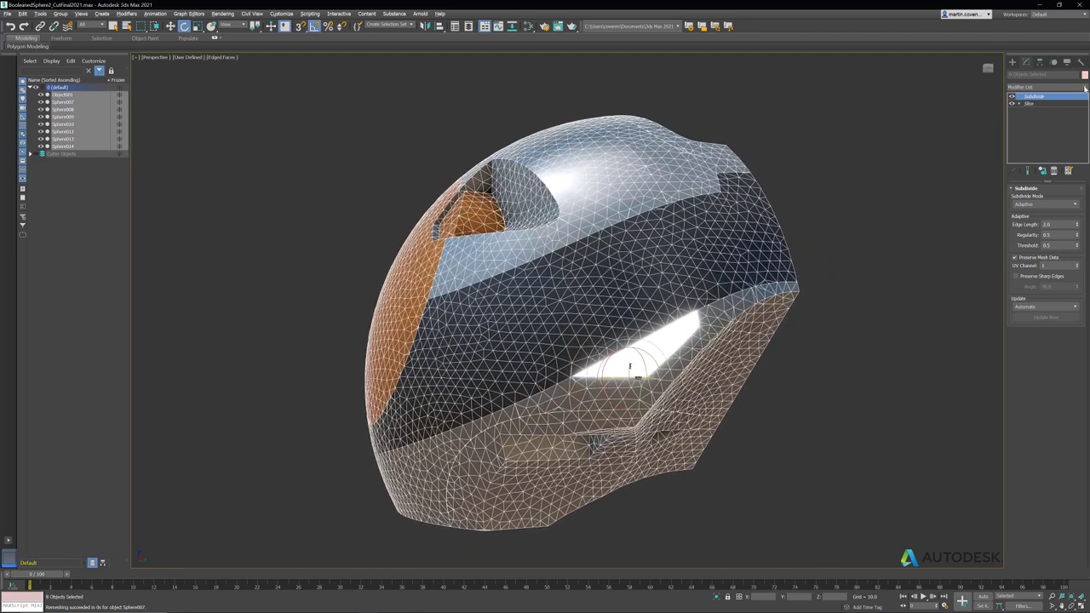
Add a Retopology modifier with Face Count 6000 and compute the quad mesh.
left_click(1047, 87)
left_click_drag(1085, 106, 1079, 385)
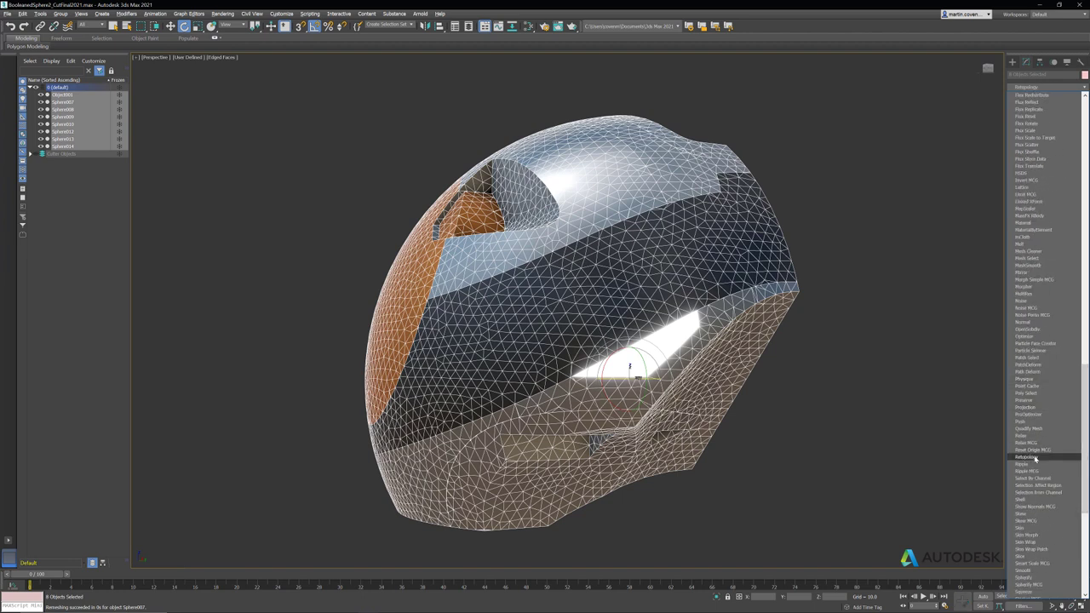
left_click(1032, 457)
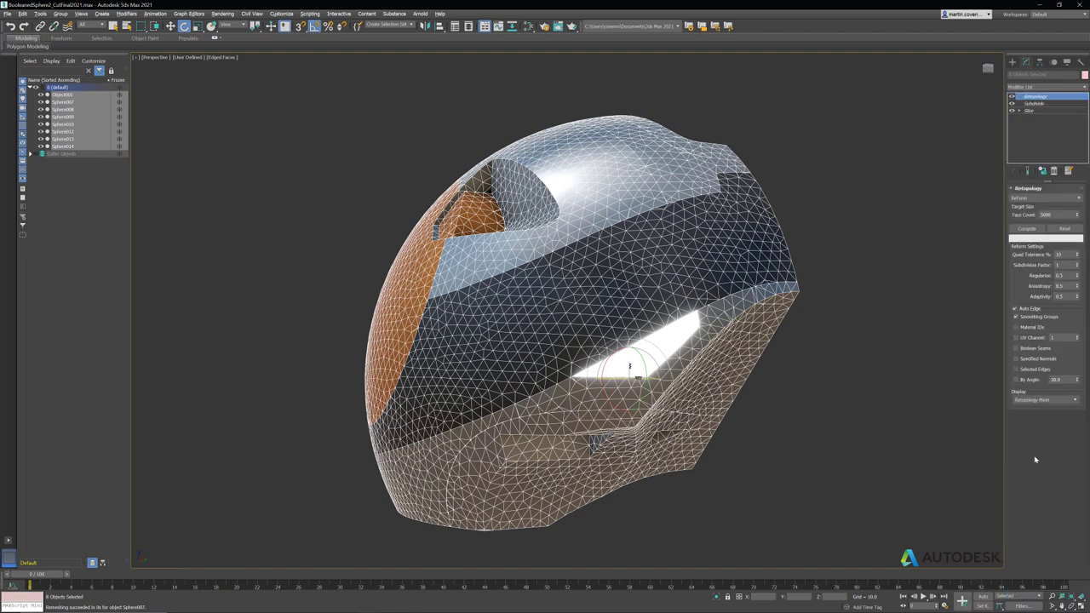
double_click(1054, 214)
type("60")
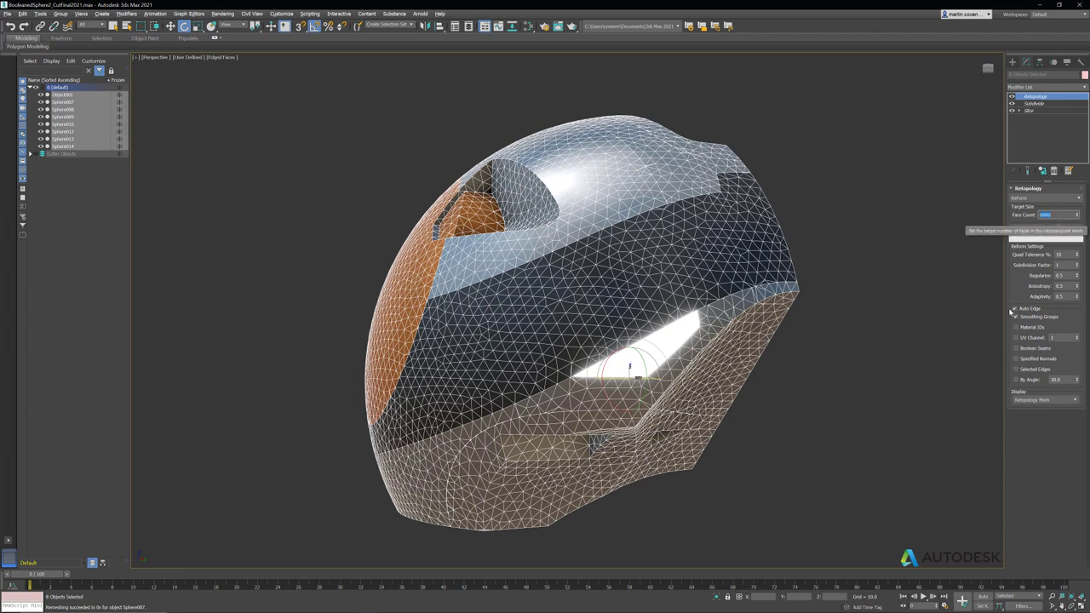
left_click(1032, 230)
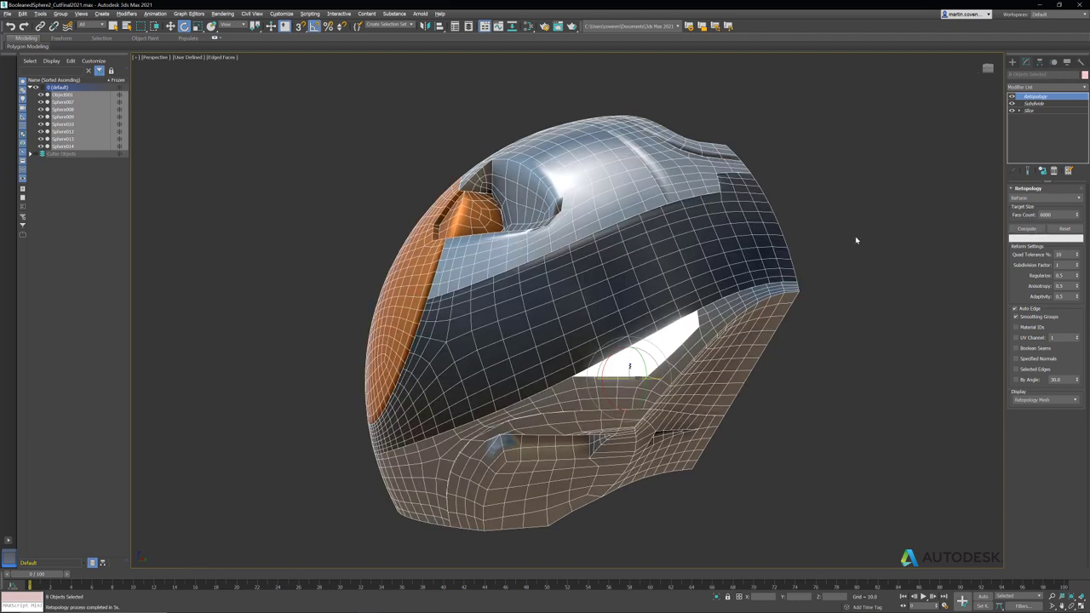
Raise Regularize from 0.5 to 1.0 and recompute the retopology.
middle_click_drag(603, 259, 504, 207, "alt")
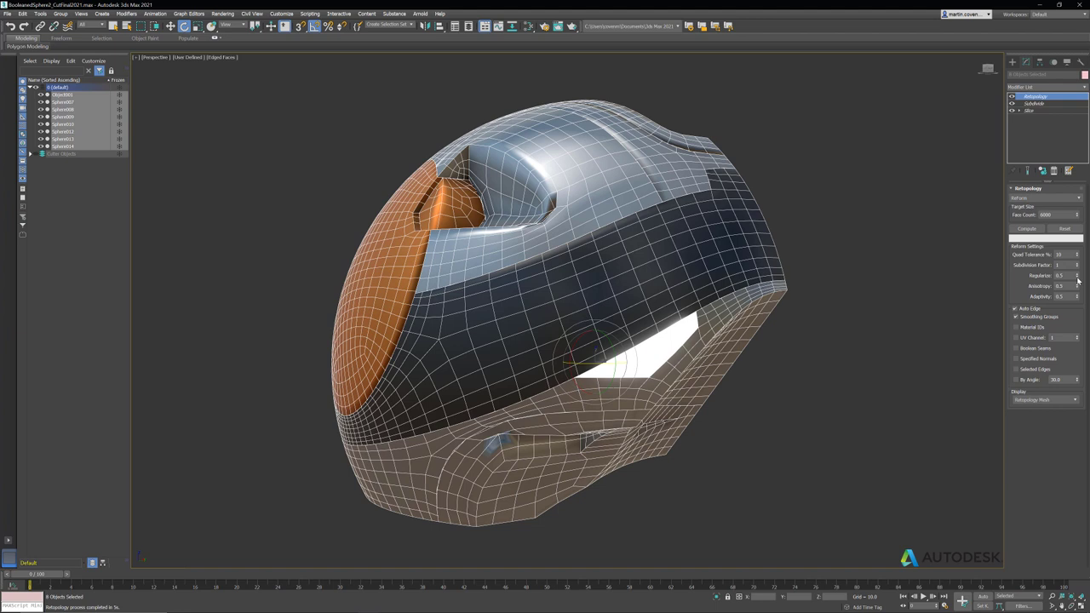
left_click_drag(1078, 276, 1078, 269)
left_click(1029, 229)
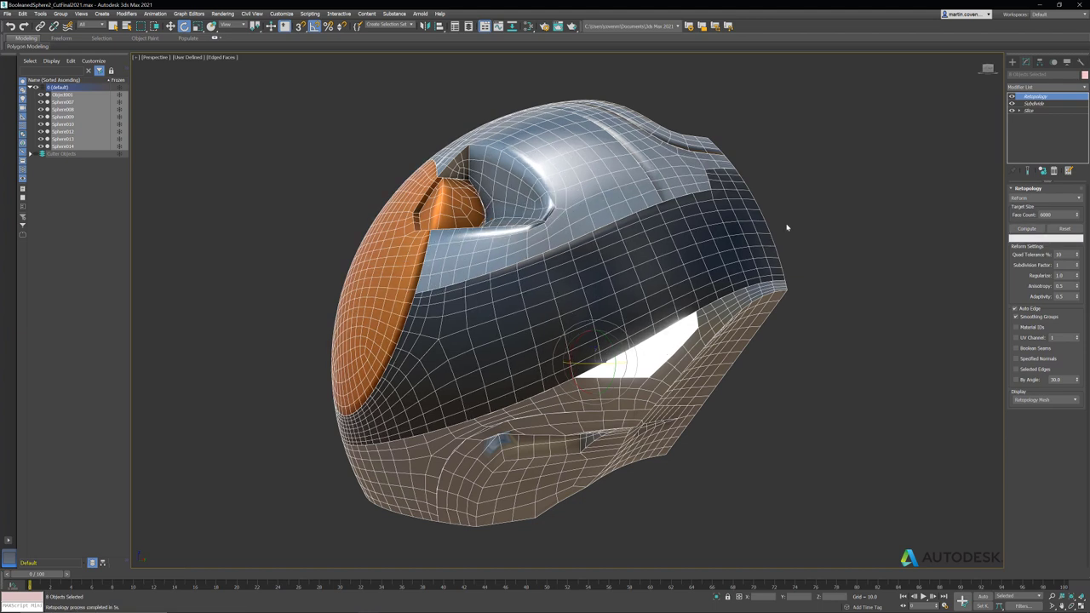
Reset Adaptivity to 0.0 and recompute for a more even quad grid.
right_click(1077, 299)
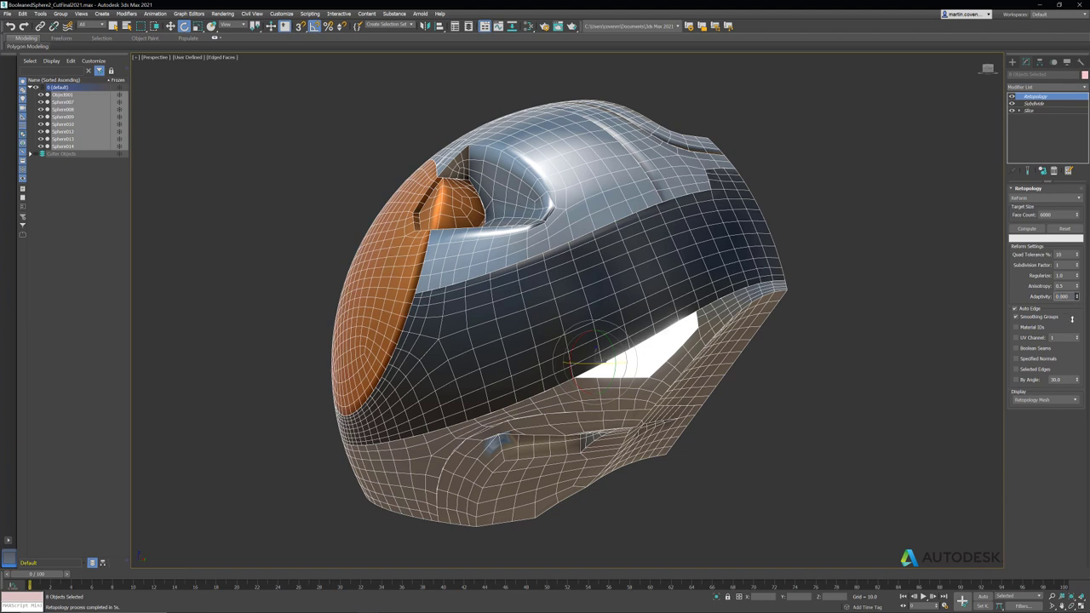
left_click(1024, 229)
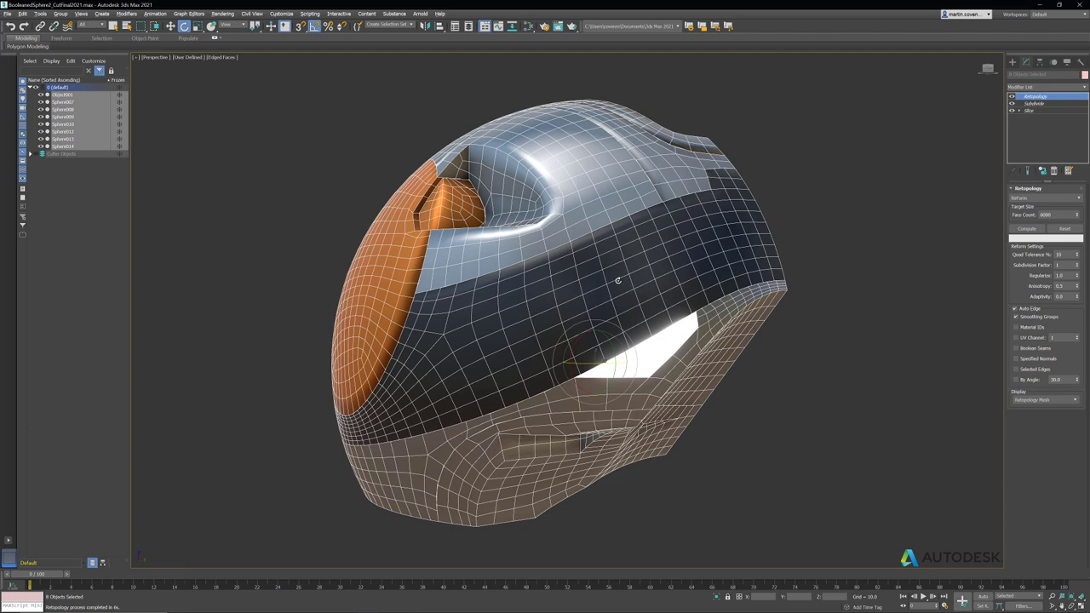
middle_click_drag(619, 280, 570, 285, "alt")
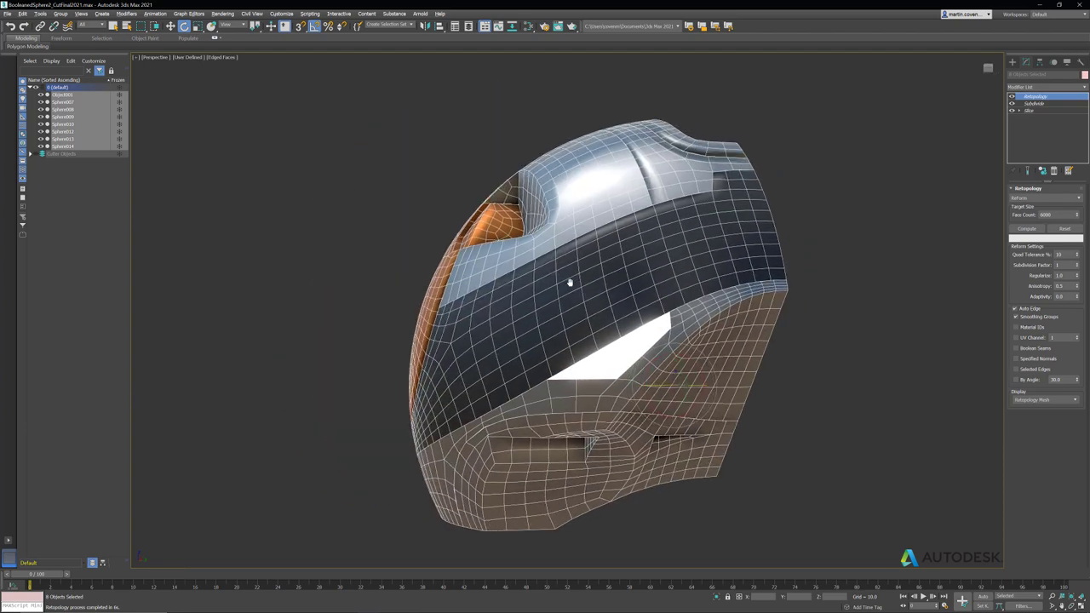
type("x")
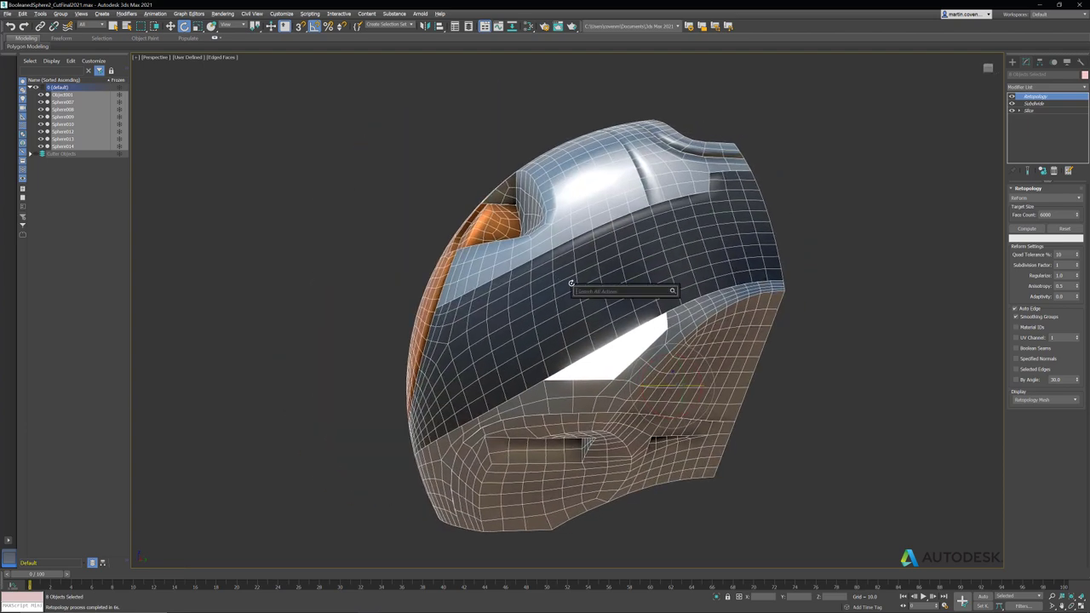
type("symme")
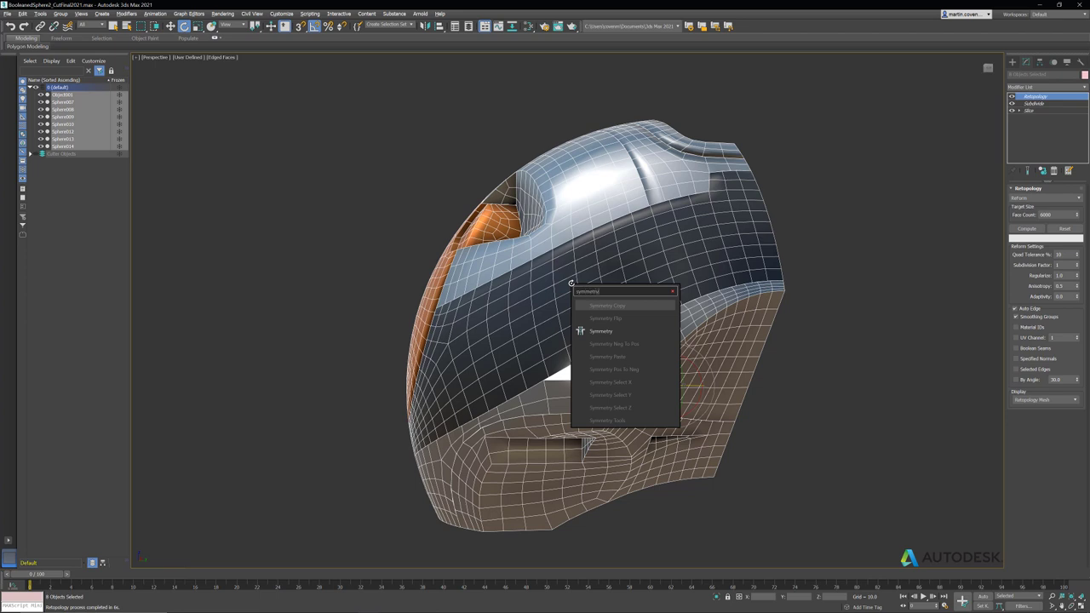
type("try")
Add a Symmetry modifier mirroring across the Y axis with Flip enabled.
key("Down")
key("Down")
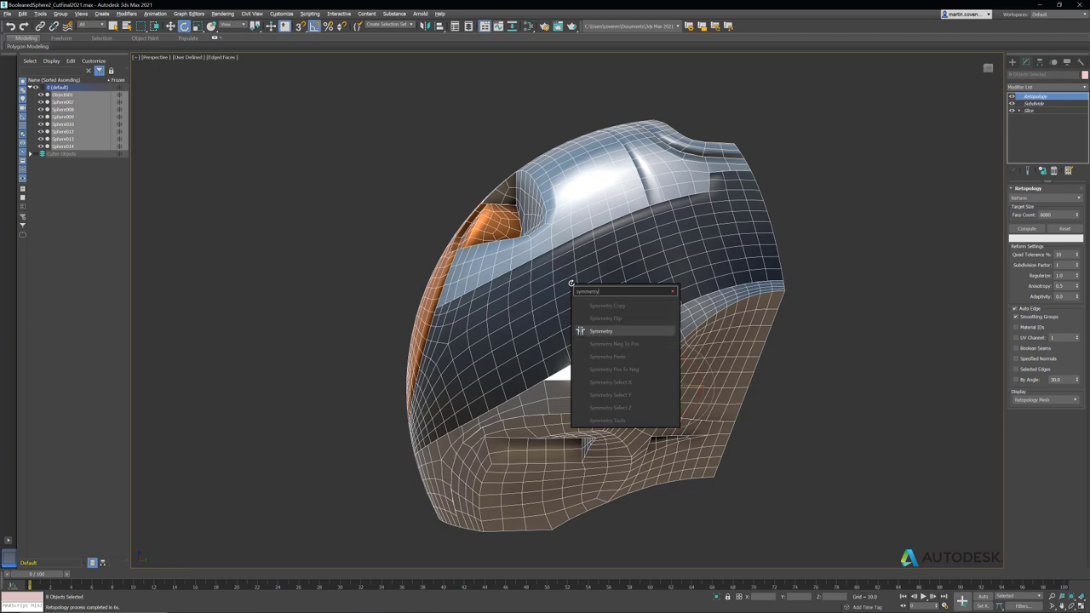
key("Return")
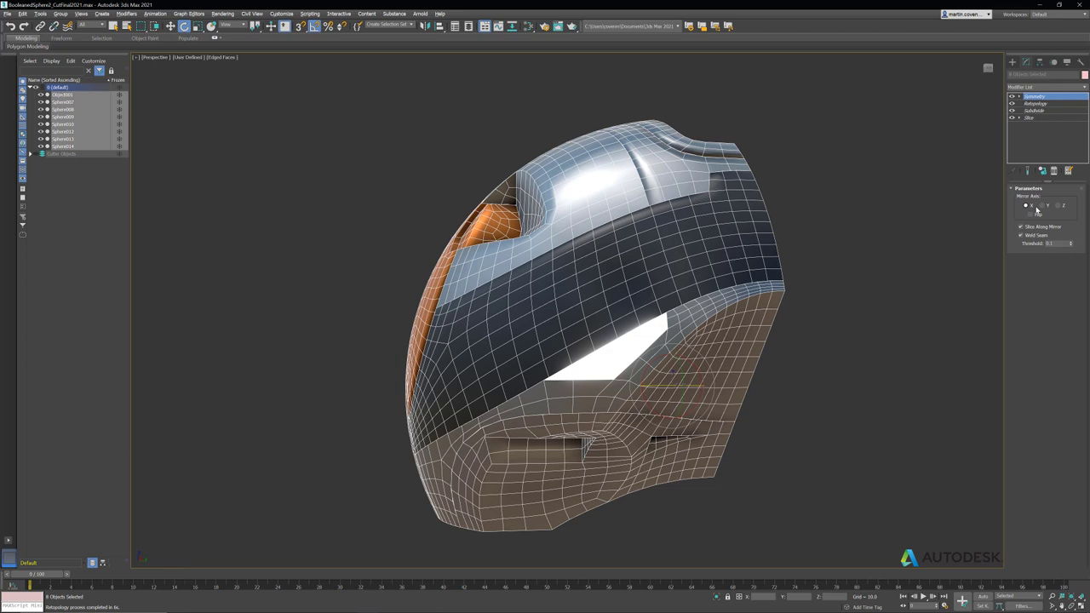
left_click(1042, 206)
left_click(1022, 214)
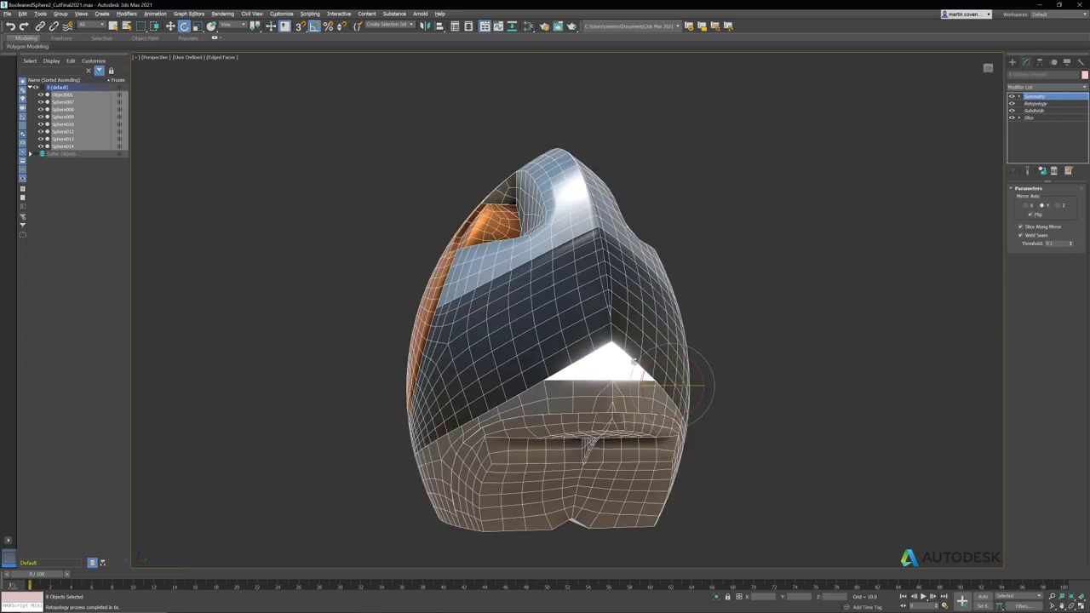
Centre the mirror at world Y 0.0 and orbit to view the complete helmet.
key("w")
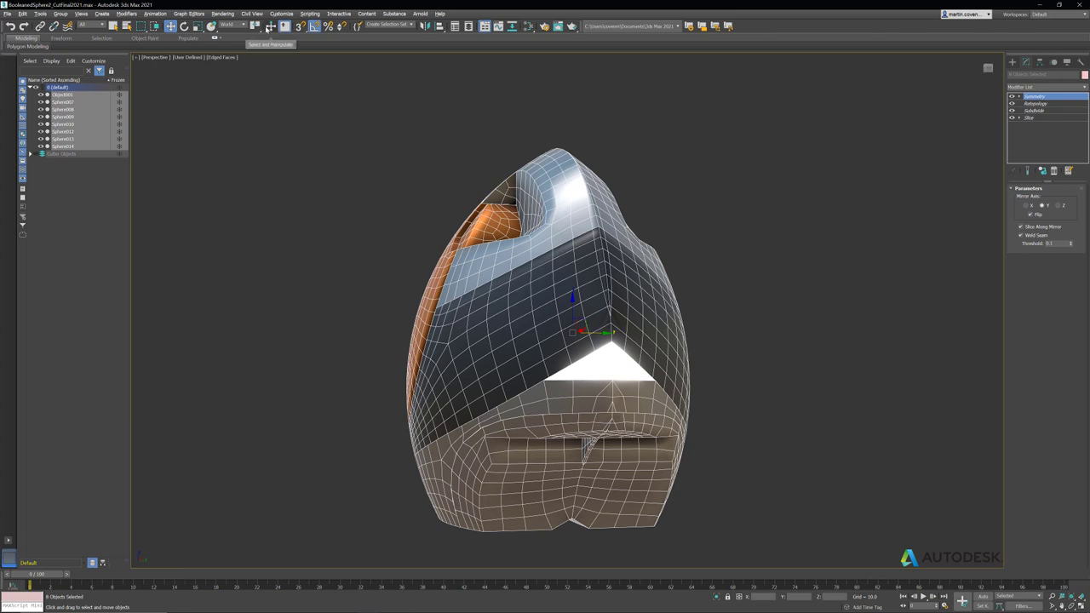
left_click_drag(253, 27, 253, 39)
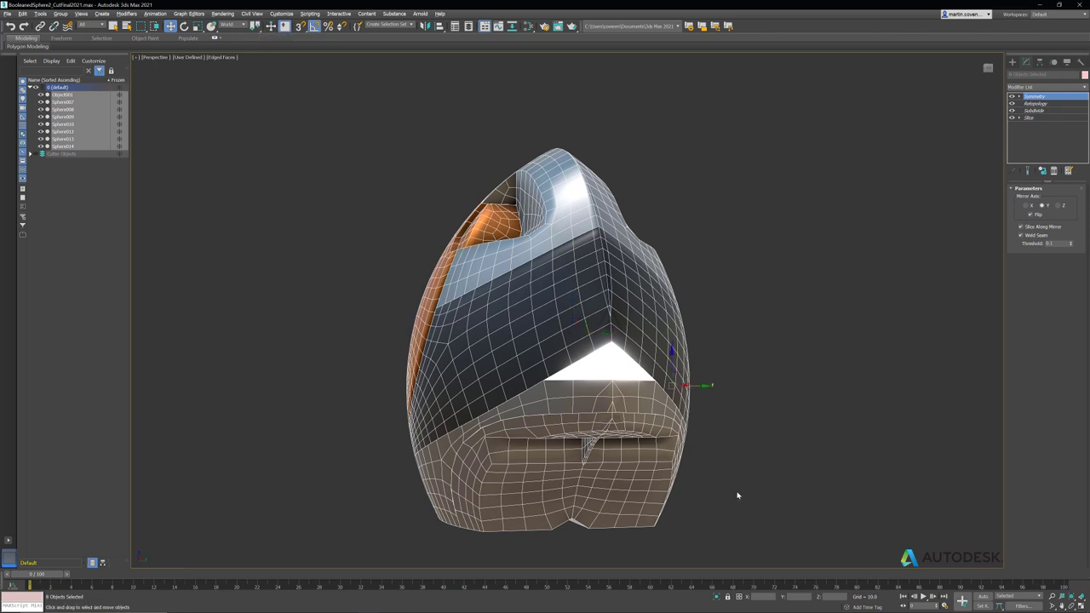
right_click(700, 421)
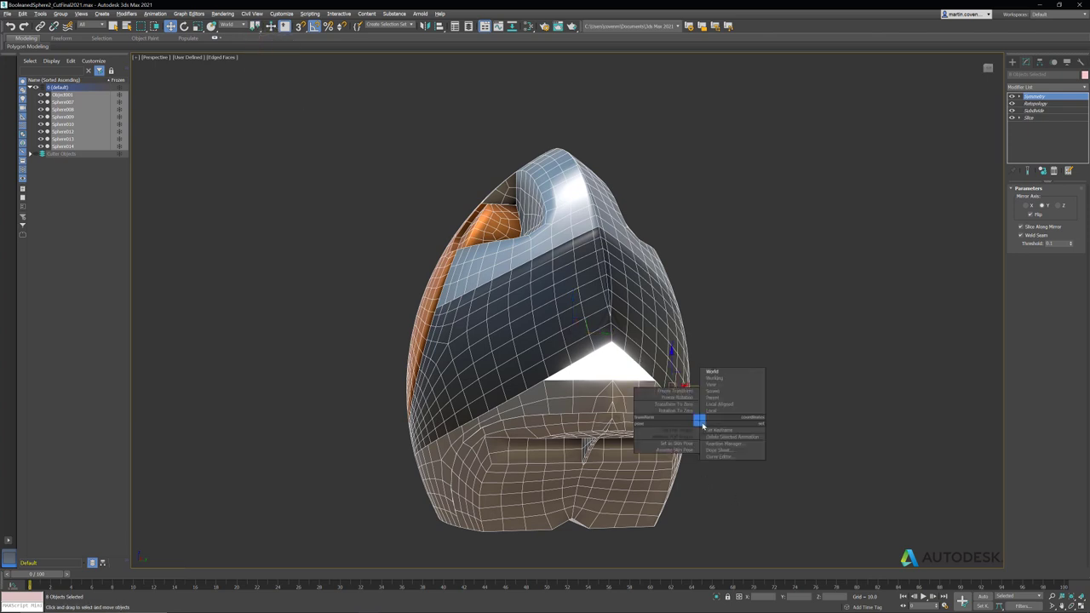
left_click(731, 375)
key("ctrl+b")
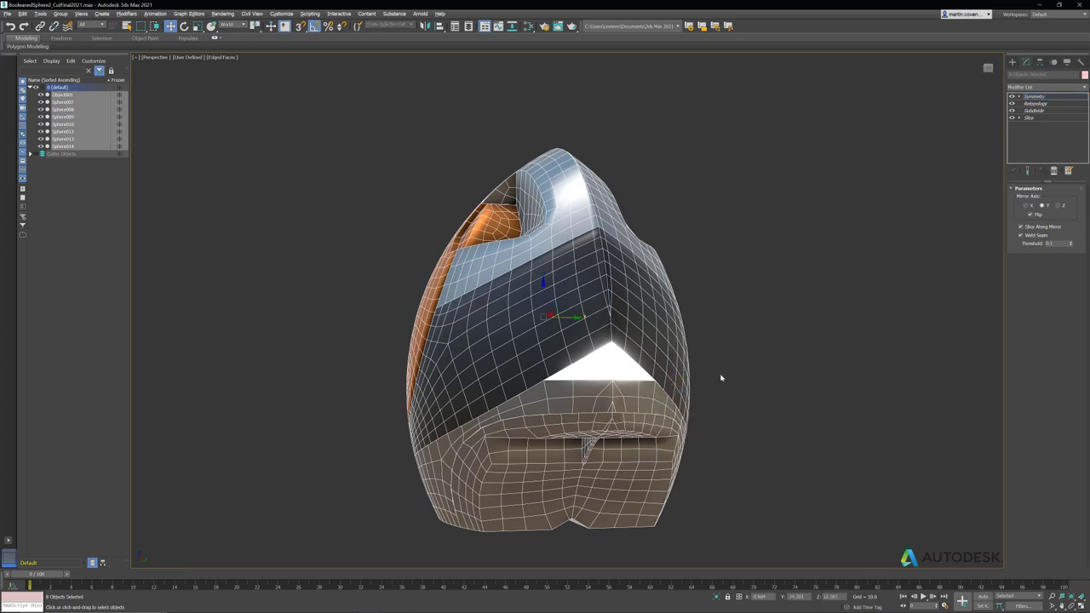
left_click(798, 596)
type("0")
key("Return")
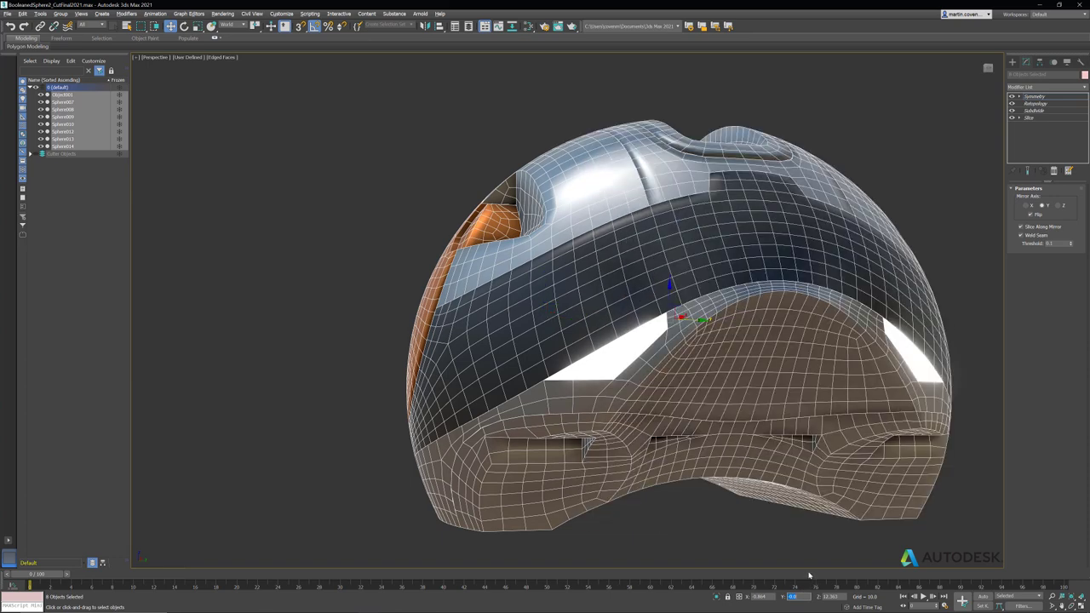
middle_click_drag(733, 400, 605, 401, "alt")
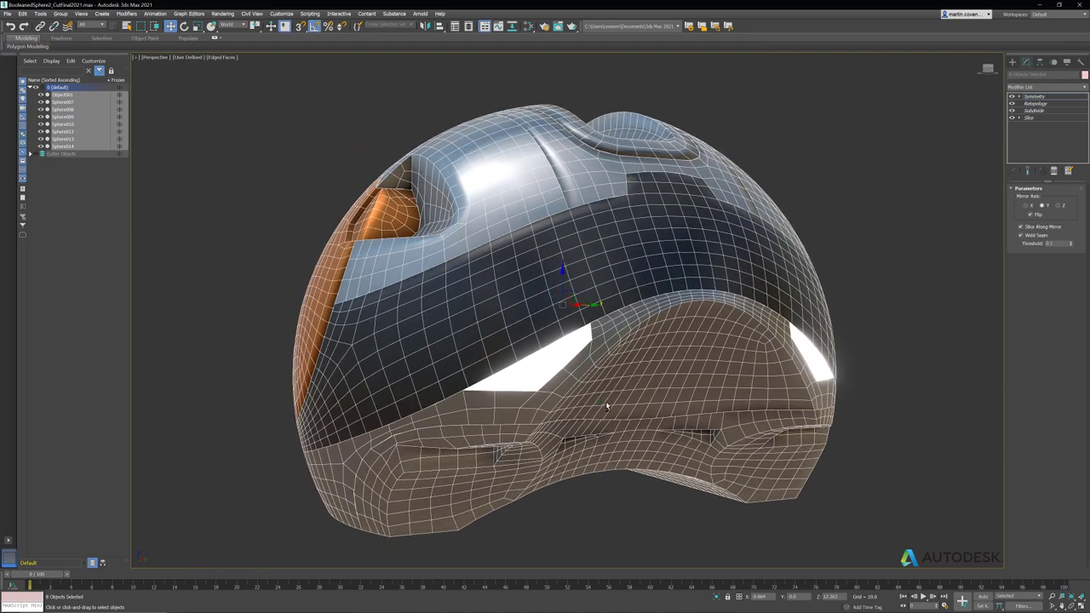
Add a Smooth modifier with Auto Smooth at a 25.0 threshold, then tilt the view down.
key("x")
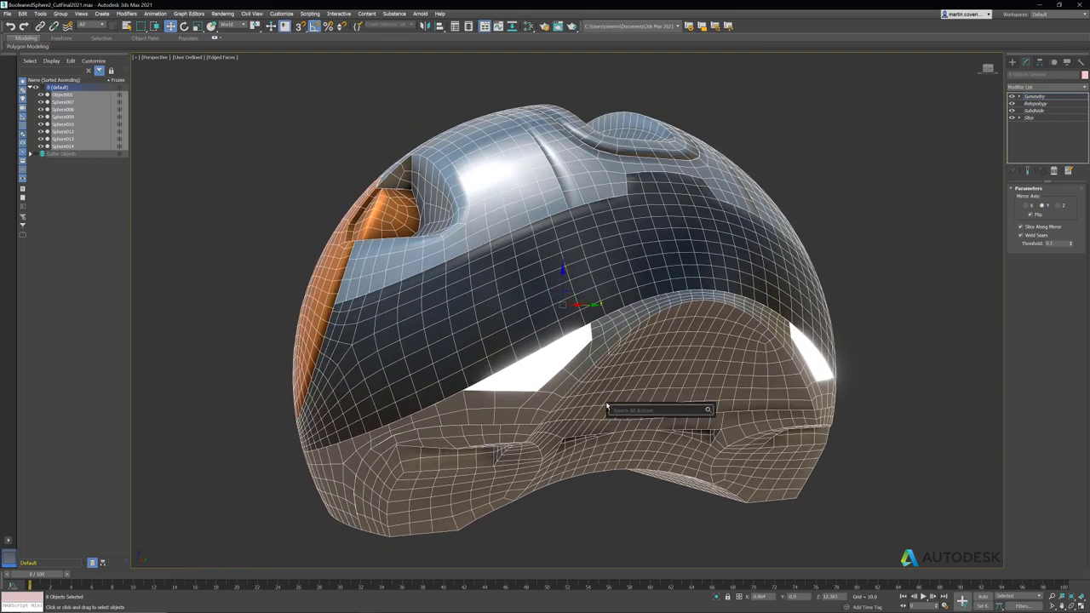
type("move")
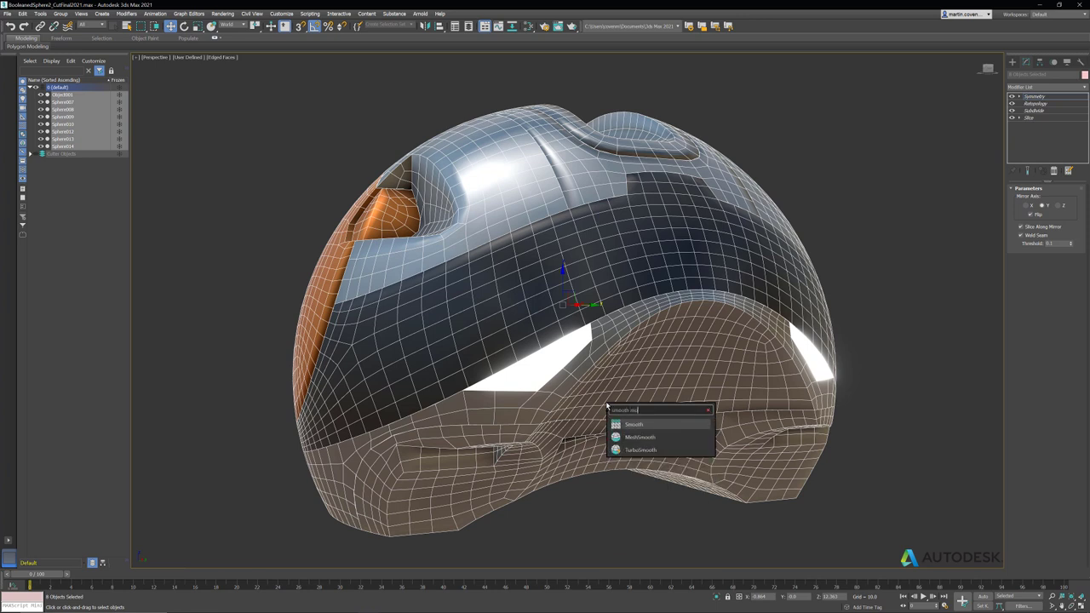
key("Return")
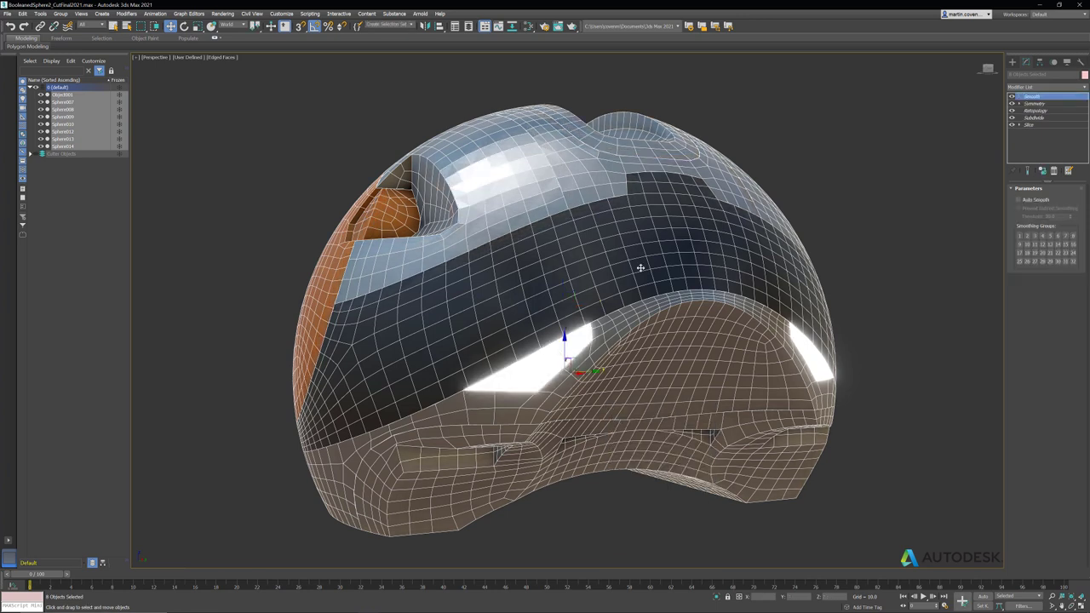
left_click(1018, 199)
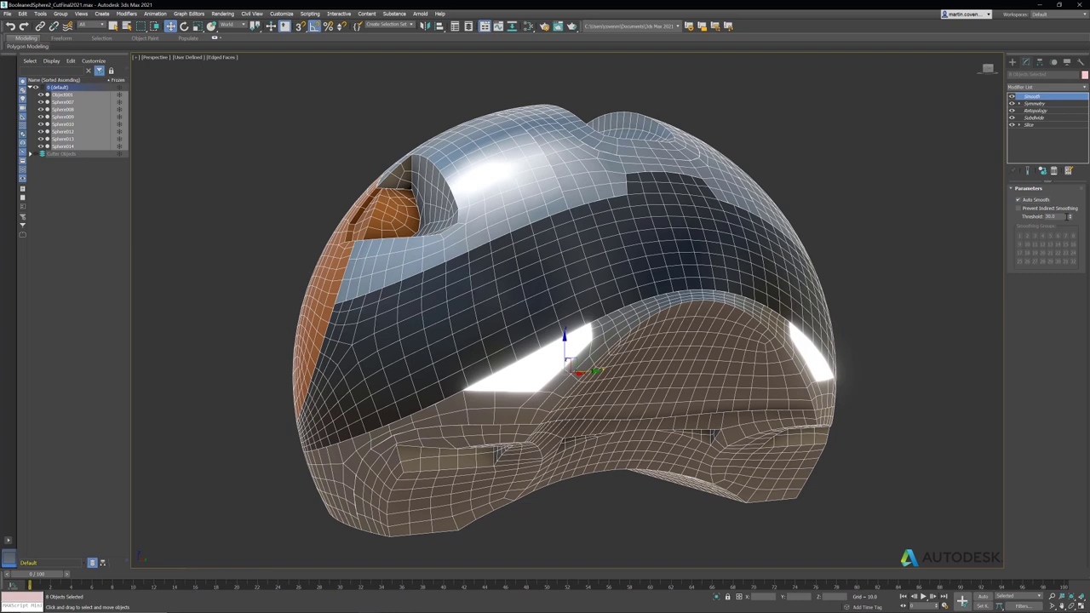
double_click(1055, 217)
type("25")
key("Return")
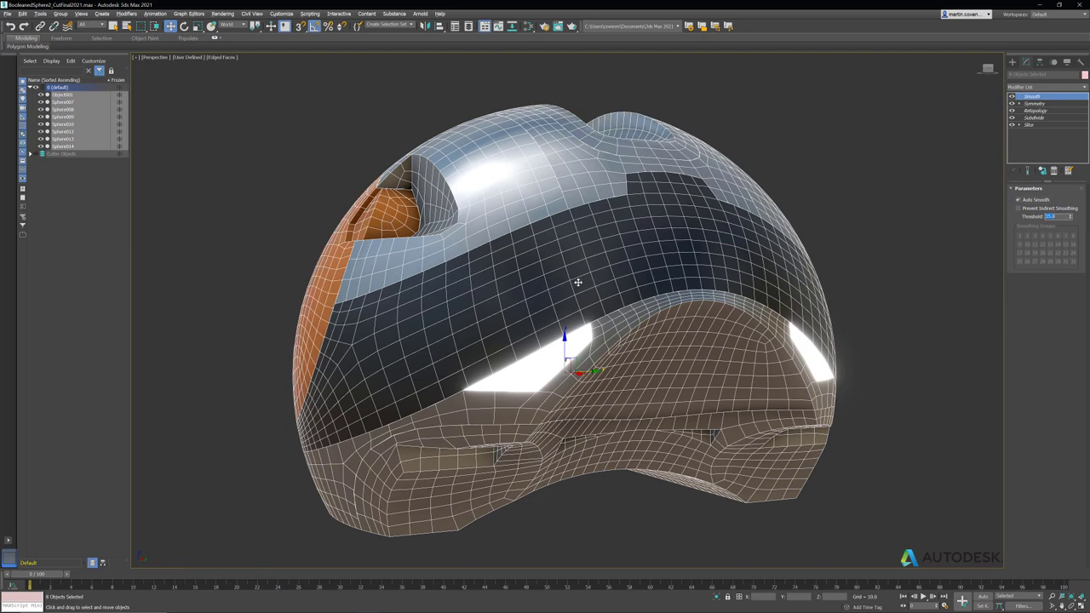
mouse_move(581, 282)
middle_mouse_down("alt")
mouse_move(569, 287)
mouse_move(591, 281)
middle_mouse_up("alt")
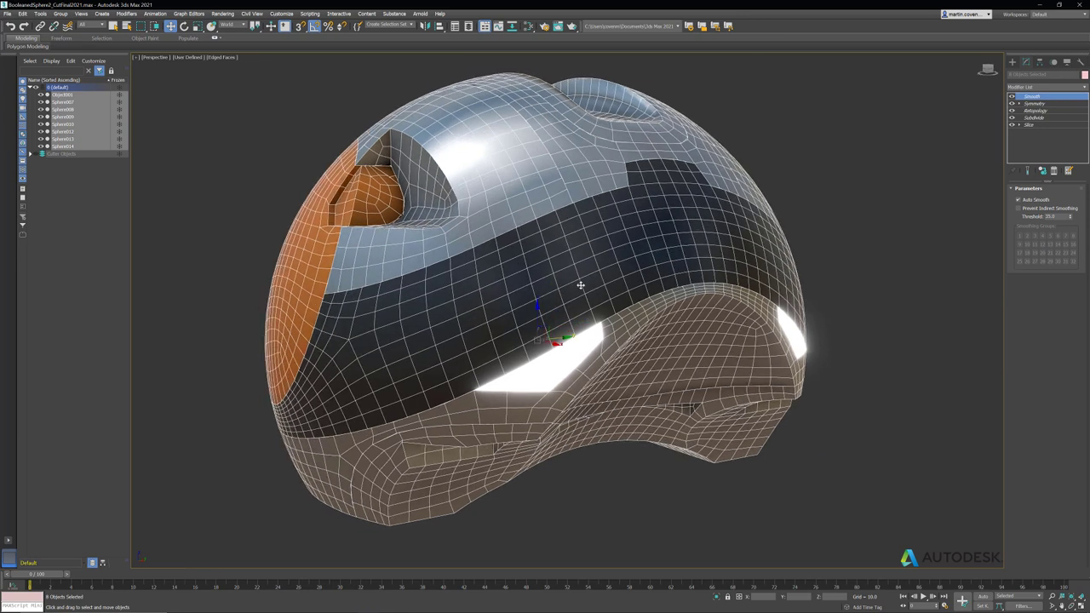
Add a Chamfer modifier on unsmoothed edges only with a small Amount of about 0.21.
type("x")
type("cham")
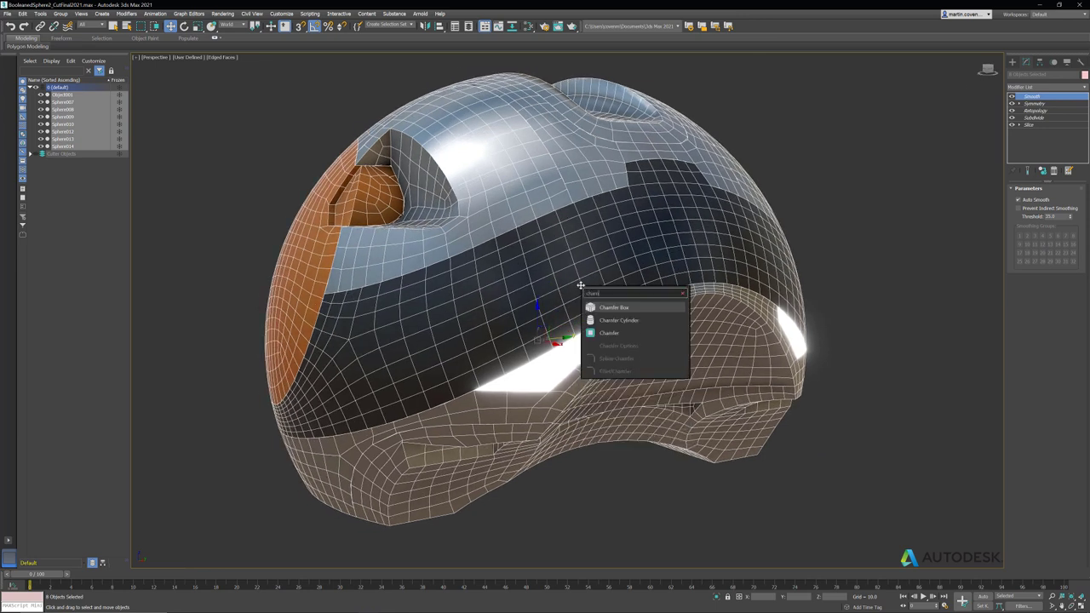
type("fer mod")
key("Return")
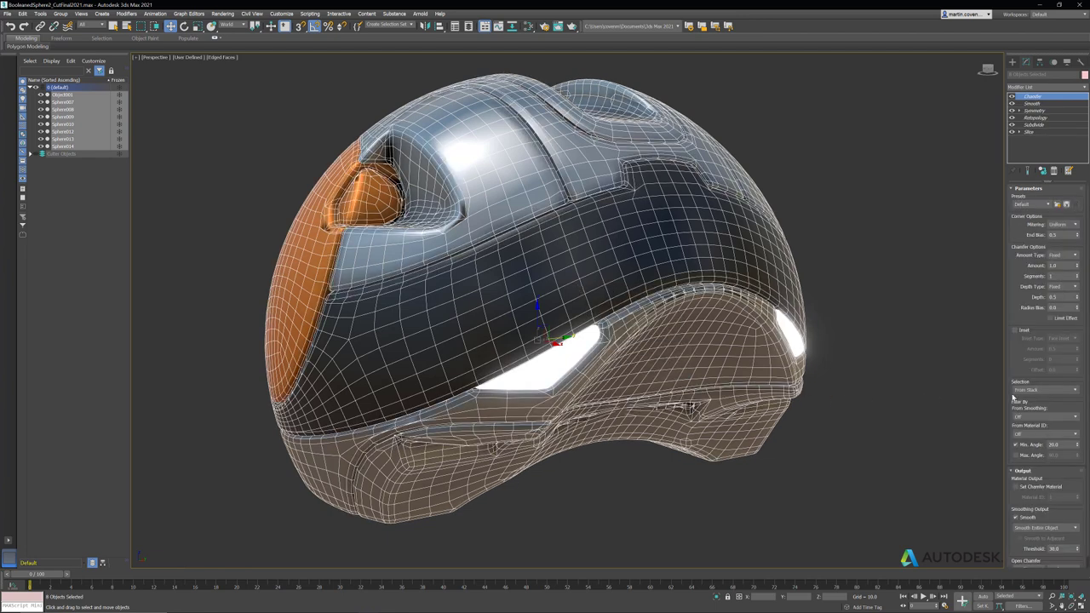
left_click(1043, 416)
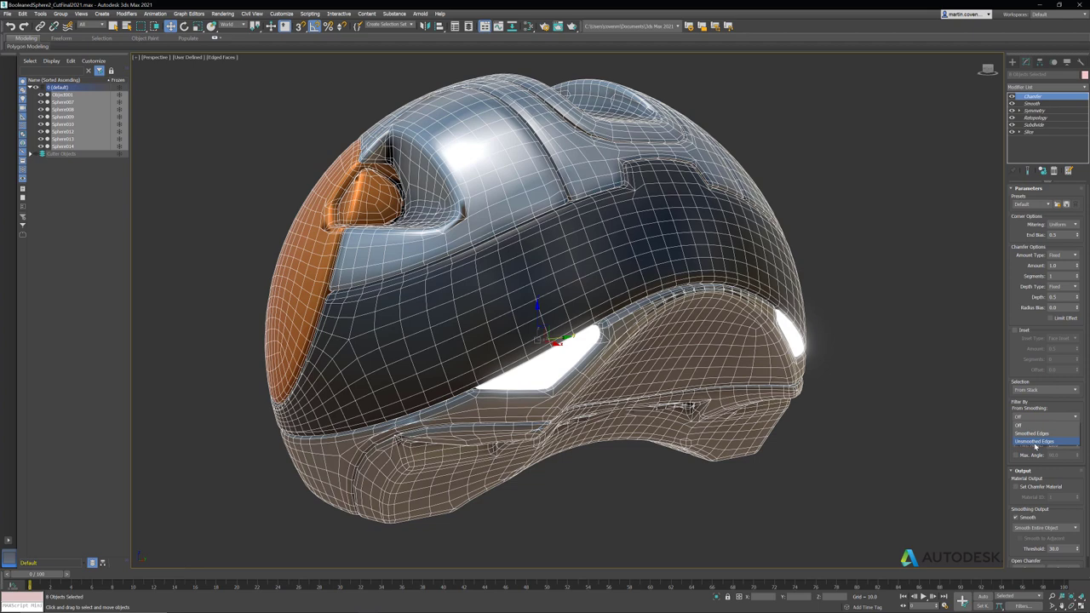
left_click(1036, 442)
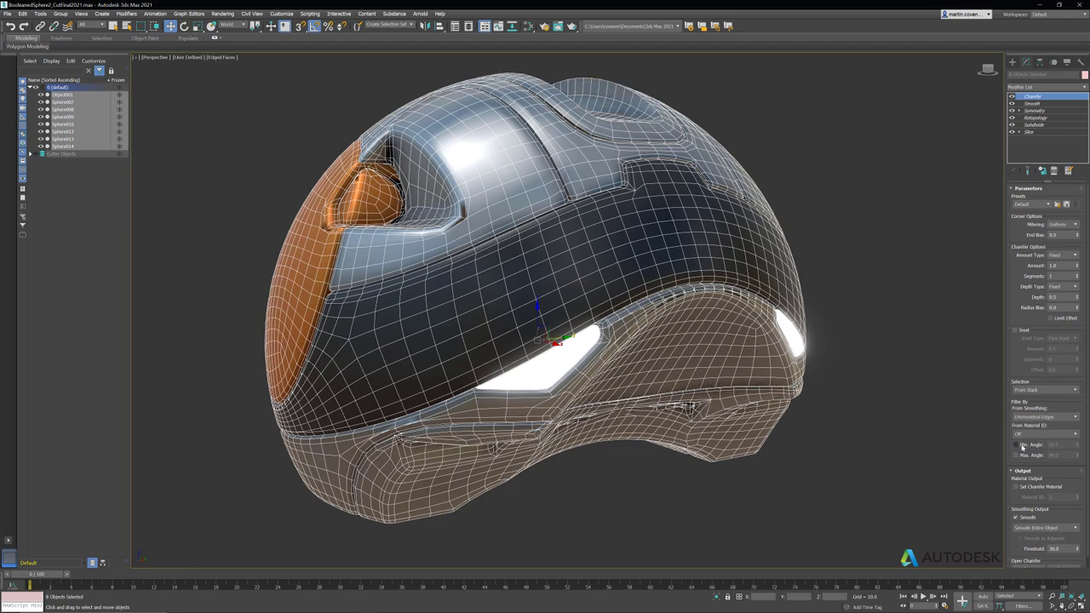
left_click(1077, 264)
left_click_drag(1077, 266, 1077, 312)
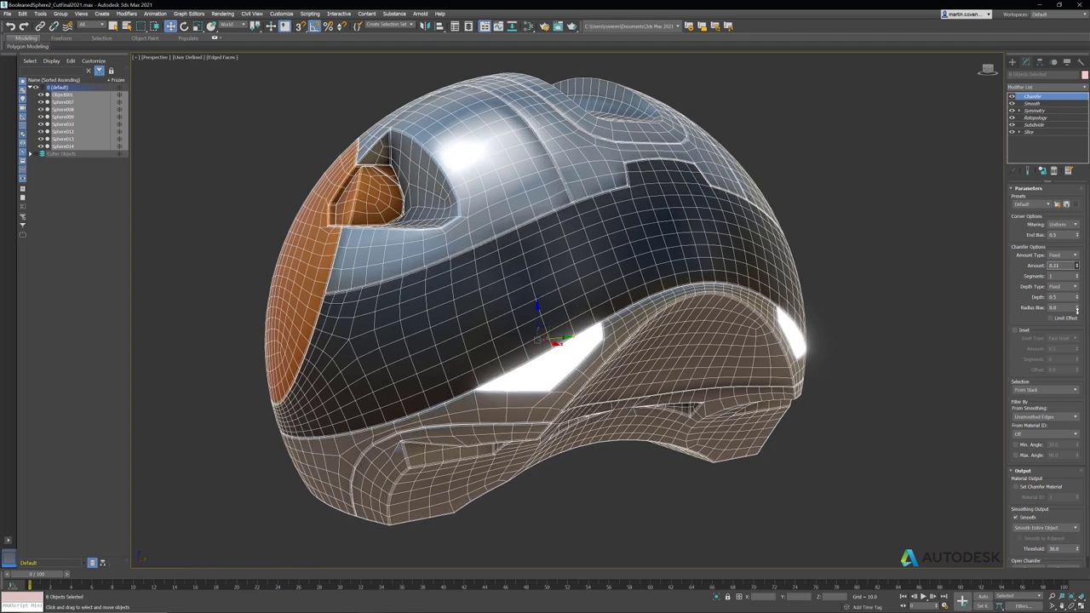
Set chamfer mitering to Radial and view the helmet without edged faces.
left_click(1062, 224)
left_click(1056, 257)
mouse_move(720, 277)
middle_mouse_down("alt")
mouse_move(724, 264)
mouse_move(679, 243)
mouse_move(719, 279)
middle_mouse_up("alt")
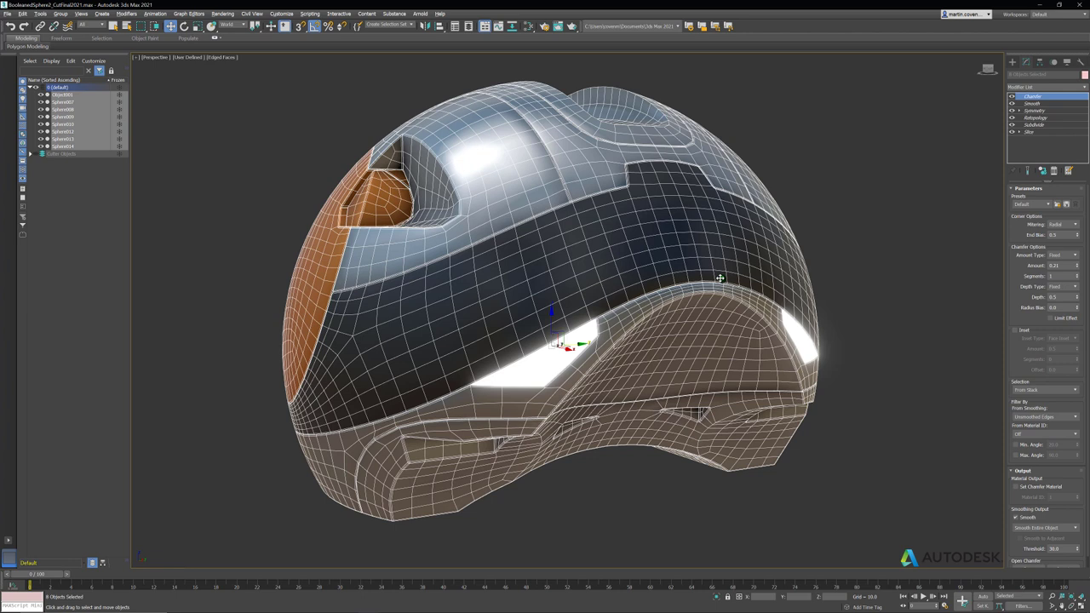
key("F4")
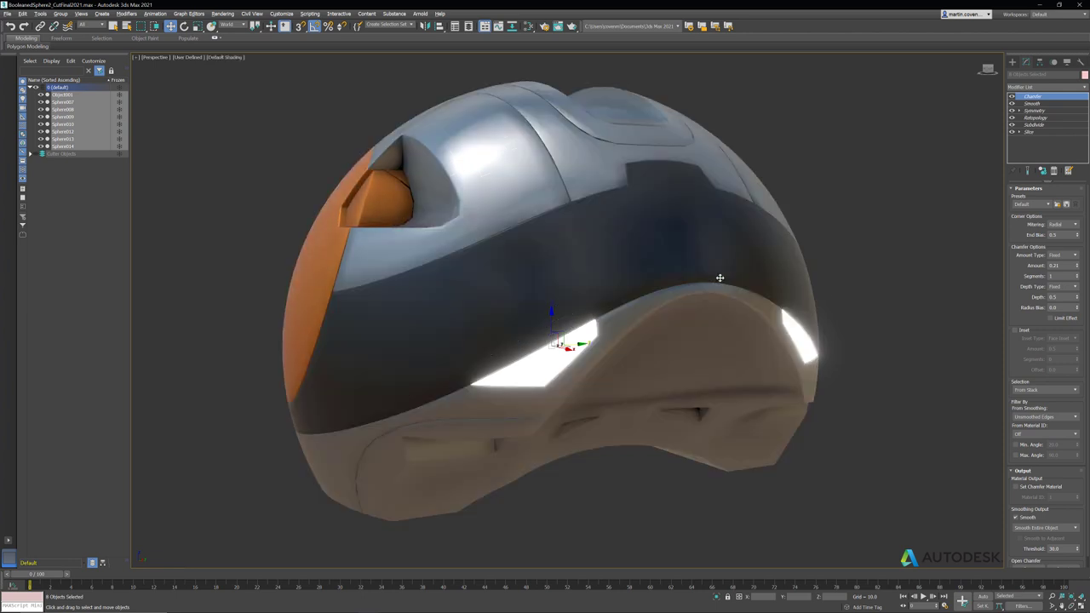
Add an OpenSubdiv modifier above the Chamfer using the xopensubdiv search.
type("xopensubdiv")
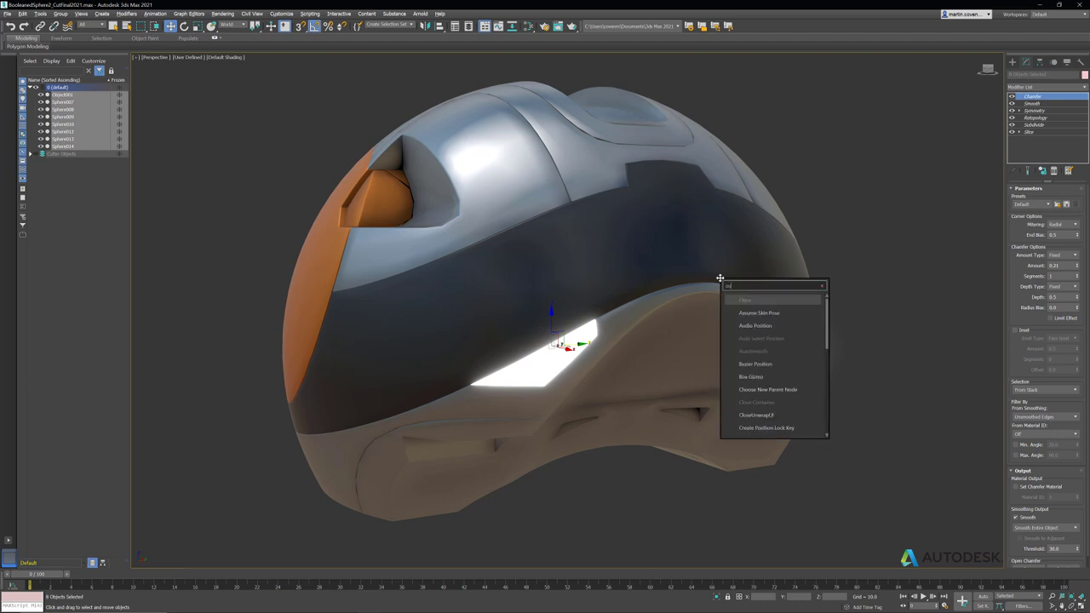
key("Return")
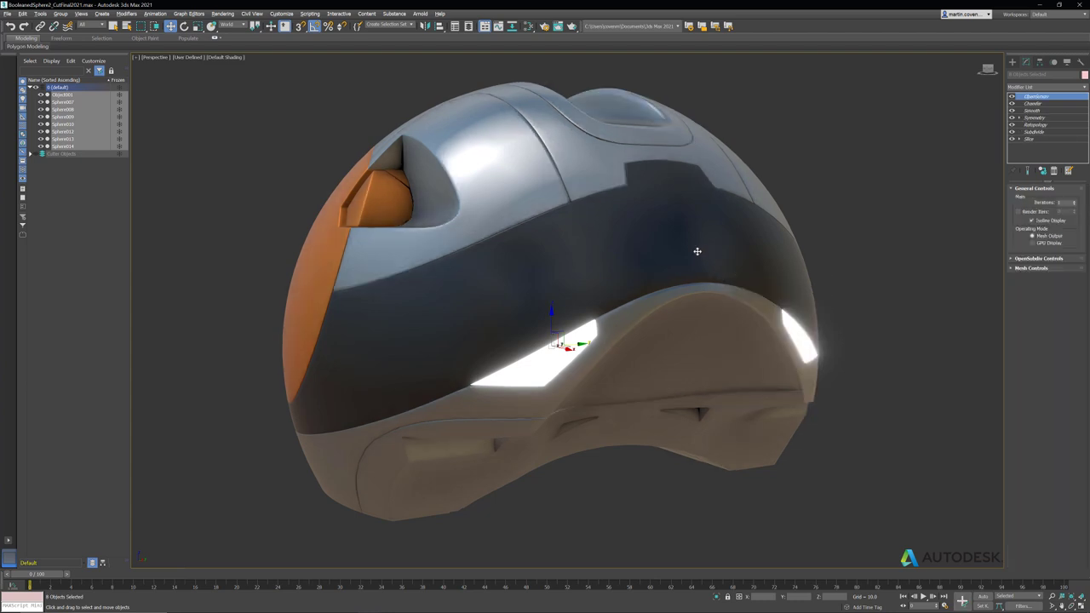
mouse_move(671, 244)
middle_mouse_down("alt")
mouse_move(723, 243)
mouse_move(660, 243)
middle_mouse_up("alt")
Zoom in, select the orange eye piece Sphere014, and display it with Edged Faces.
middle_click_drag(442, 222, 520, 256, "alt")
scroll(508, 275, "up", 5)
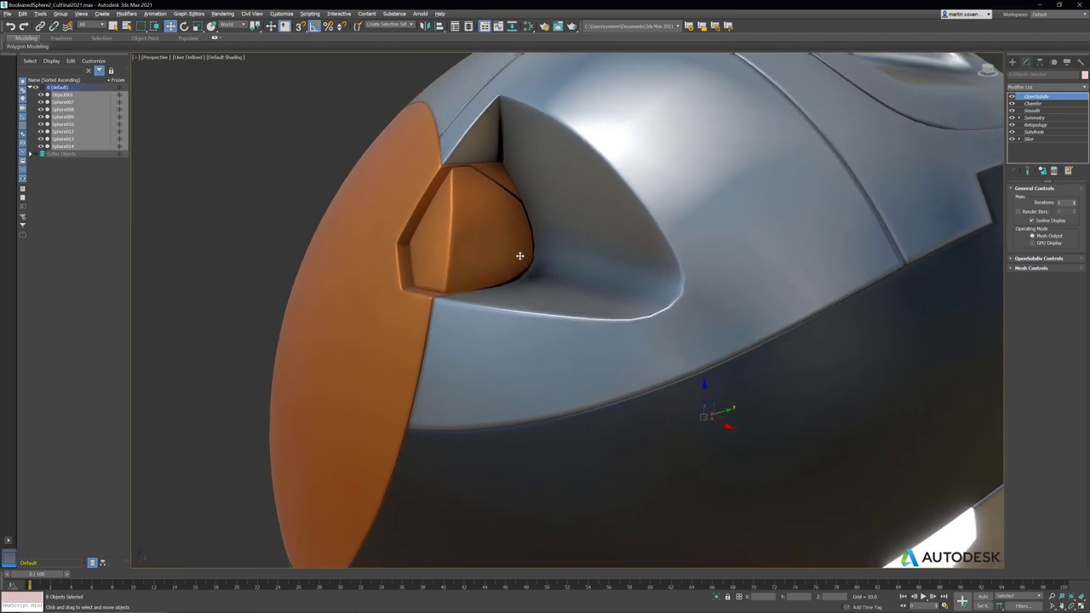
left_click(478, 242)
key("F4")
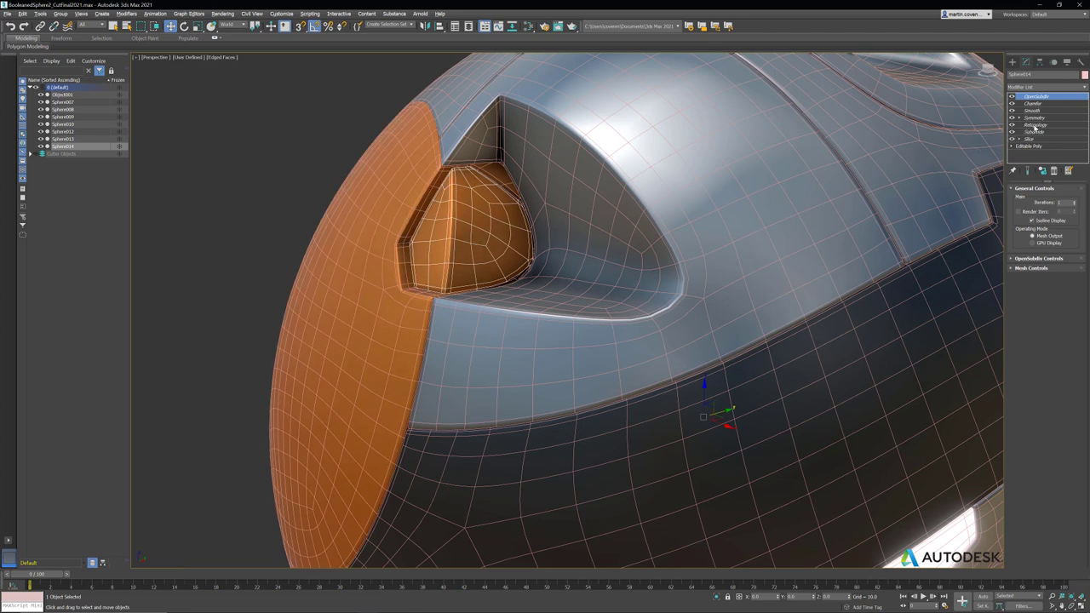
Select the eye piece's Retopology modifier, enable Show End Result, and turn on viewport statistics.
left_click(1034, 125)
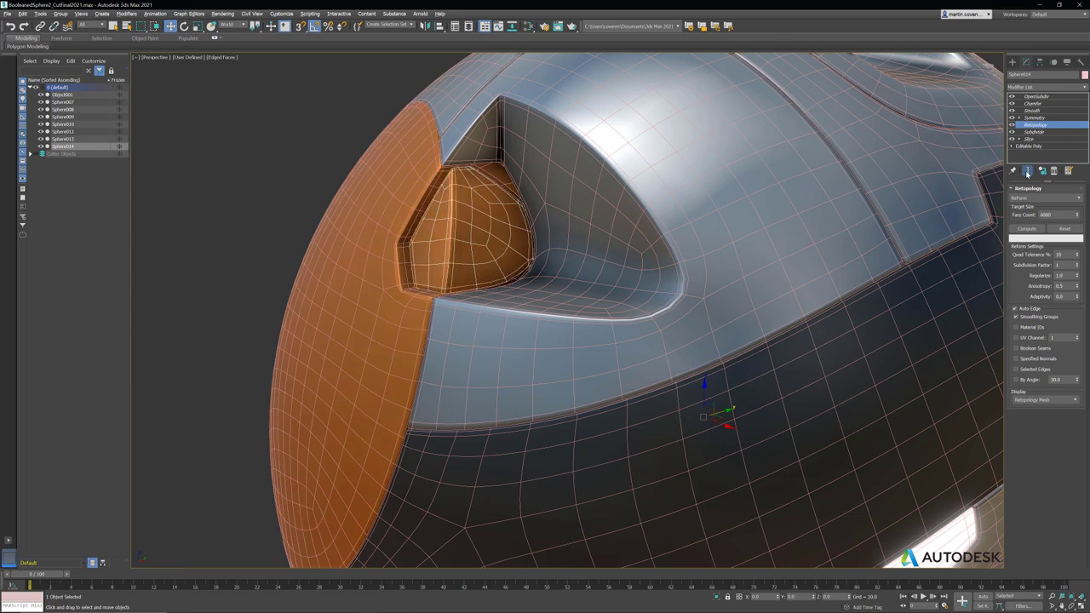
left_click(1028, 171)
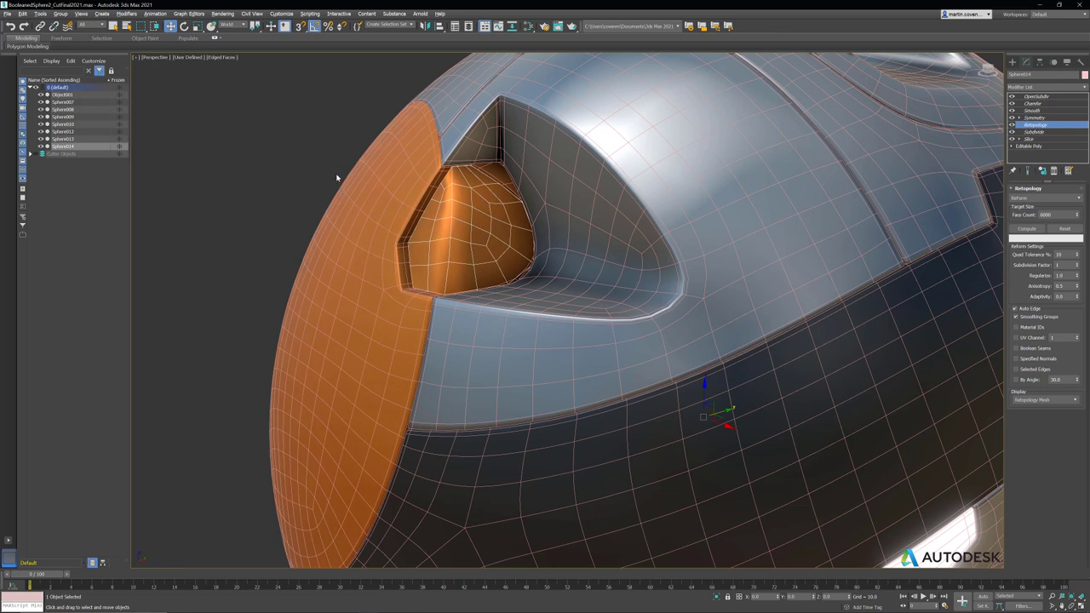
key("7")
Set the viewport statistics to show Total + Selection counts.
left_click(186, 58)
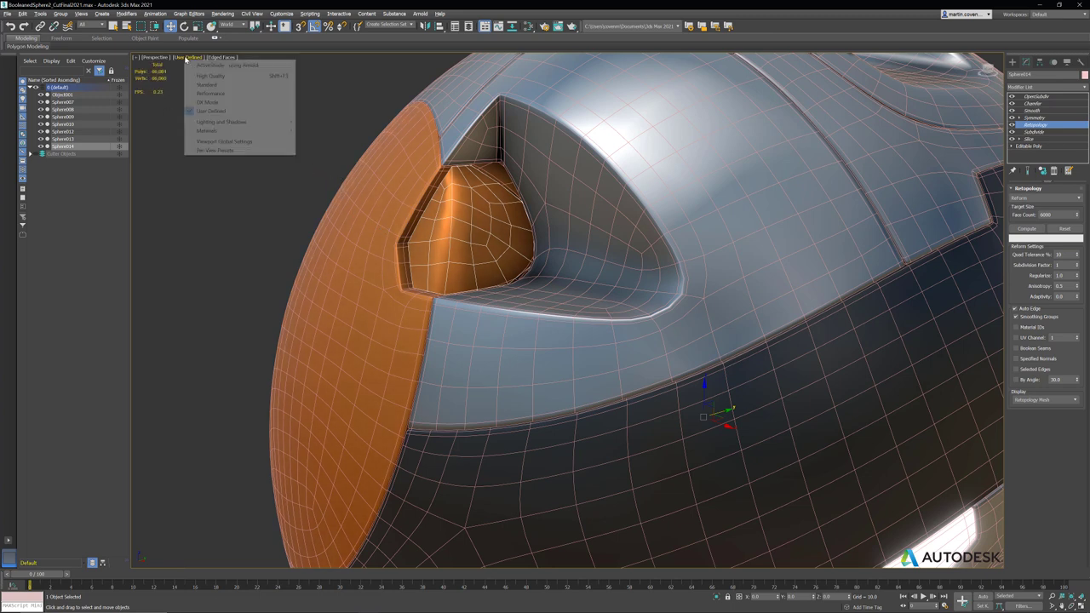
left_click(207, 141)
left_click(575, 205)
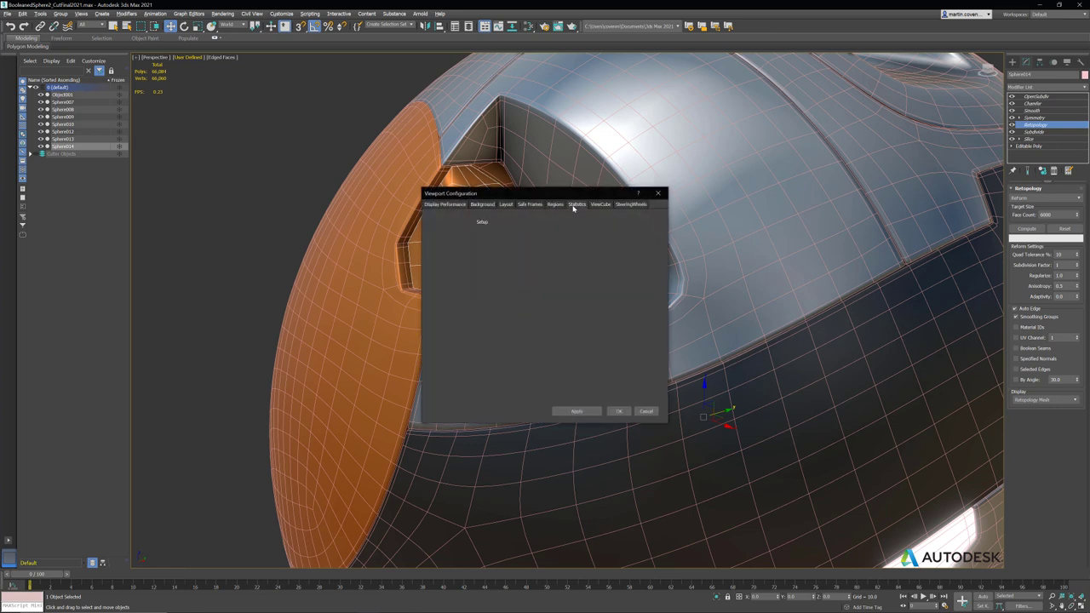
left_click(567, 266)
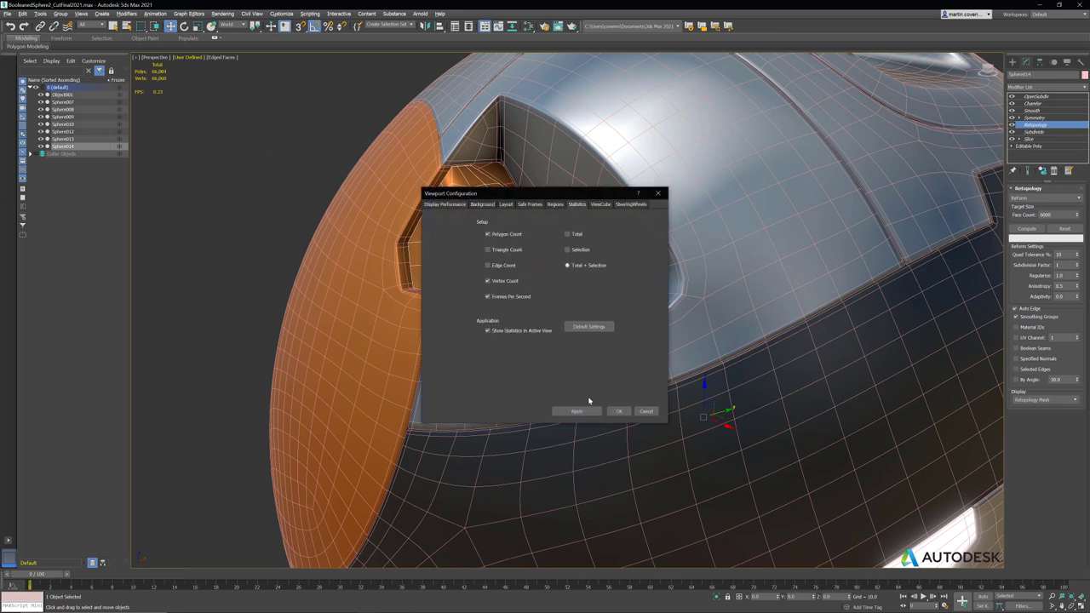
left_click(619, 411)
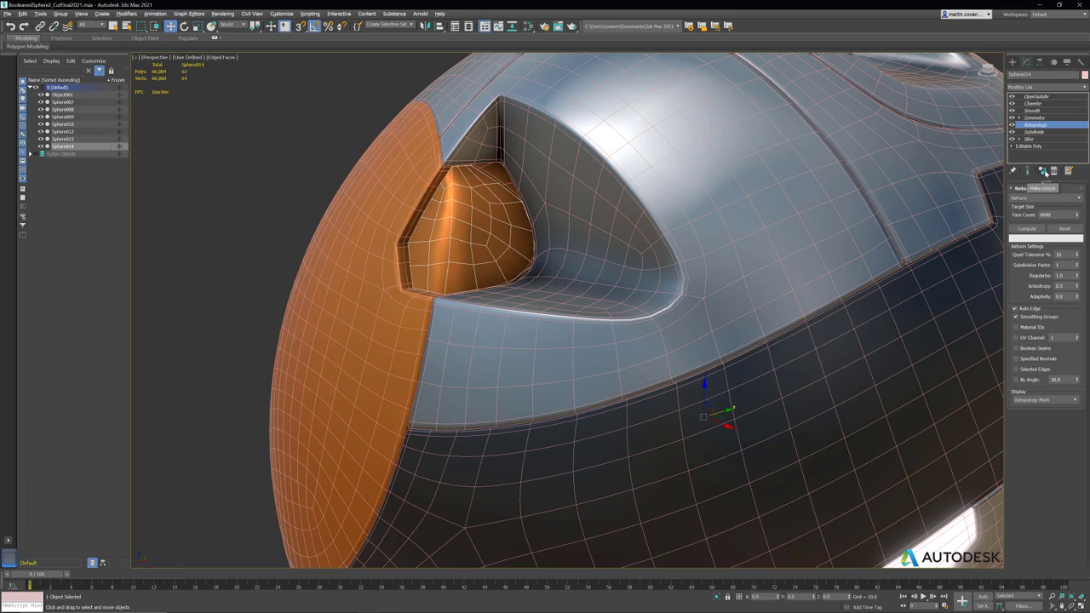
Make Sphere014's Retopology unique, recompute it at 150 faces, then reselect OpenSubdiv.
left_click(1045, 173)
double_click(1052, 214)
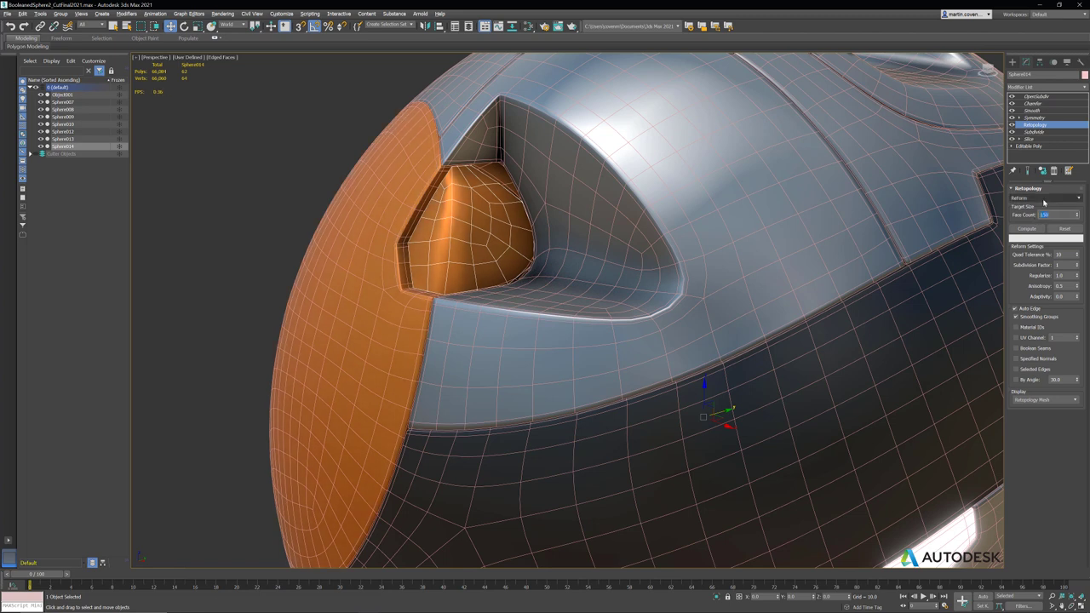
left_click(1025, 232)
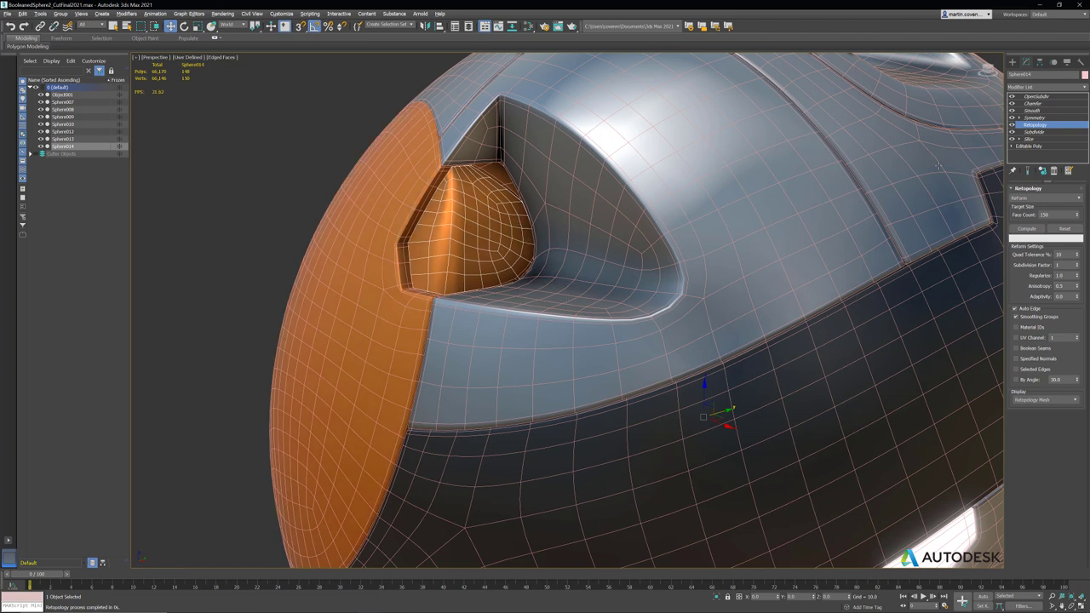
left_click(1030, 96)
Zoom out and orbit the helmet, toggling Edged Faces to compare the 2-iteration OpenSubdiv result.
middle_click_drag(658, 228, 659, 225, "alt")
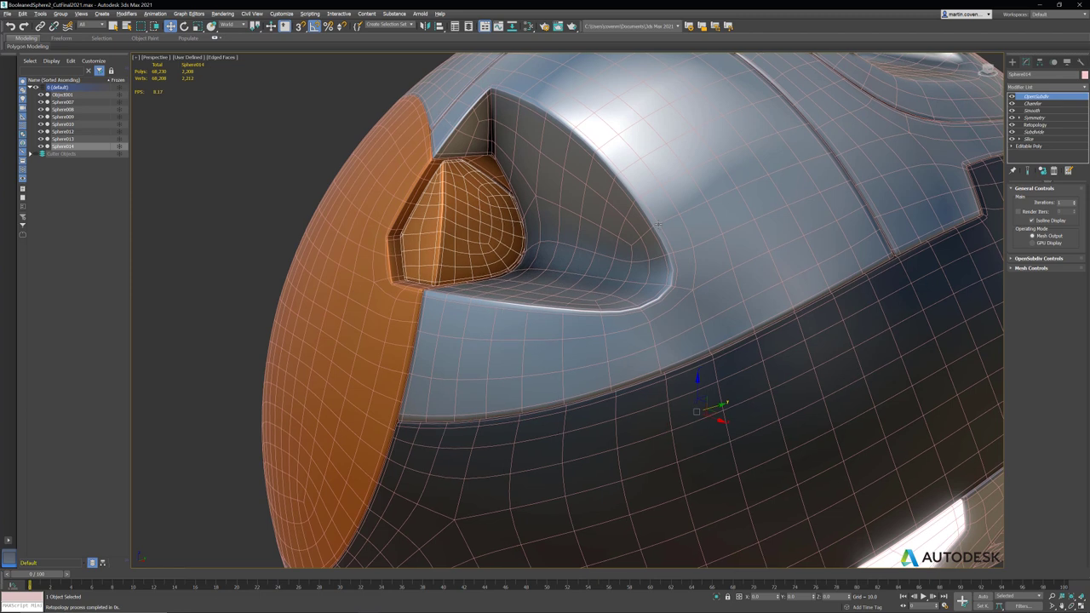
key("F4")
scroll(659, 223, "down", 5)
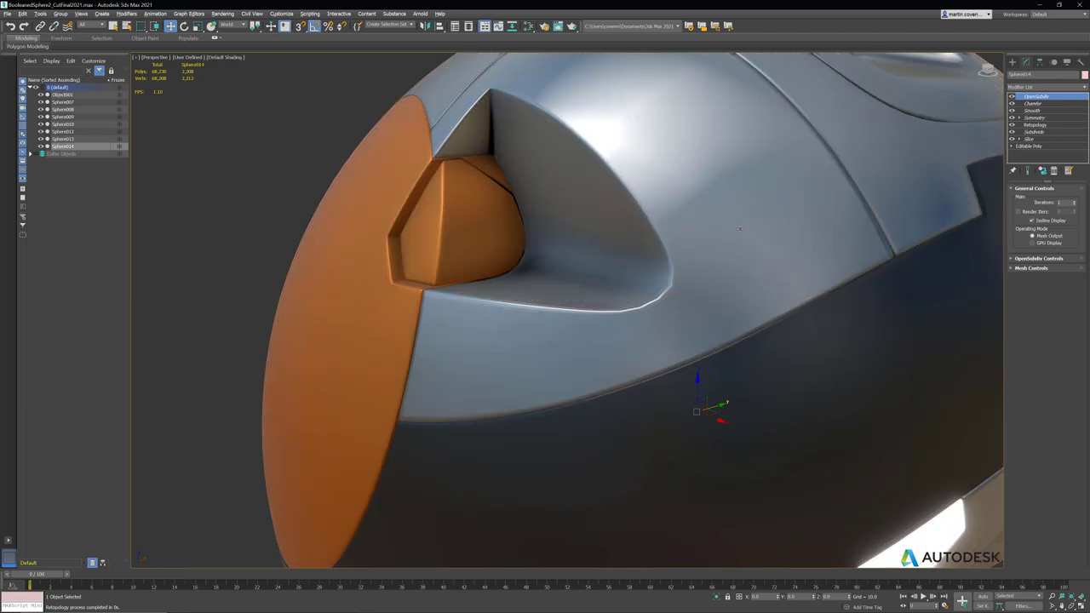
middle_click_drag(659, 223, 653, 269, "alt")
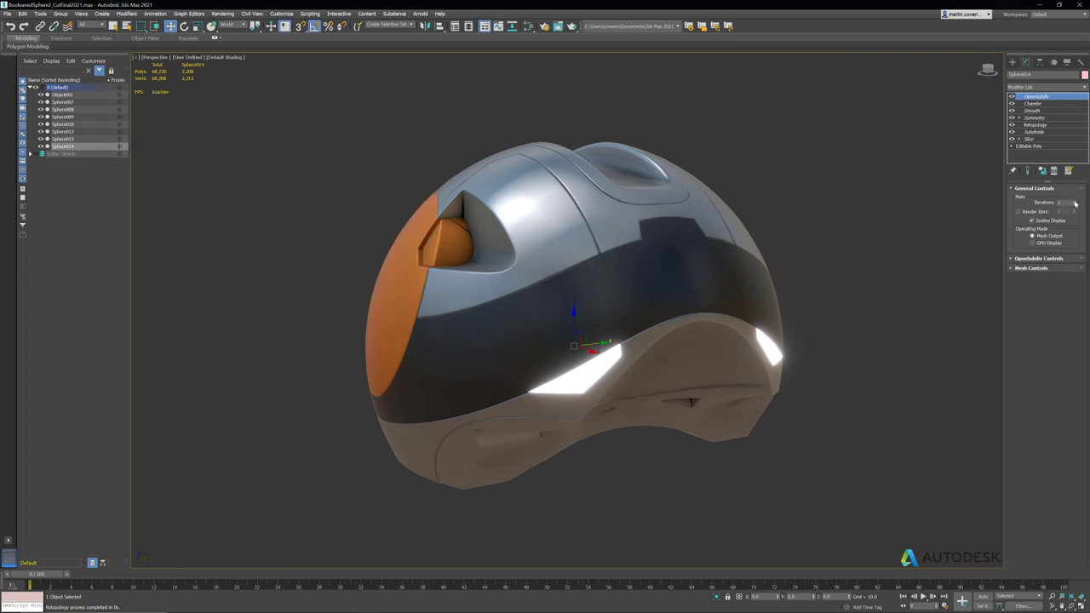
middle_click_drag(650, 273, 656, 272, "alt")
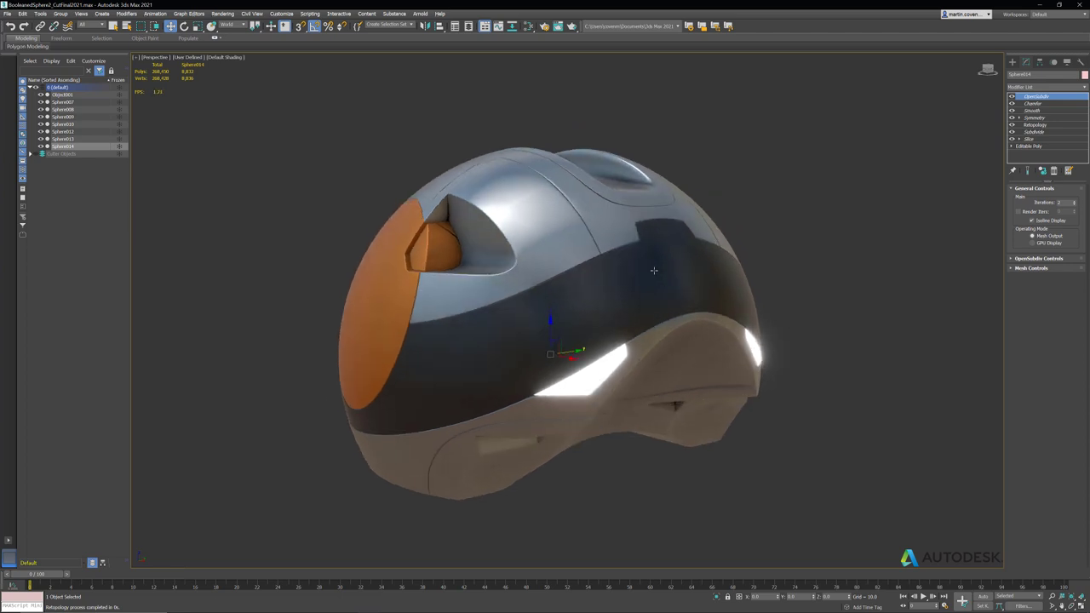
key("F4")
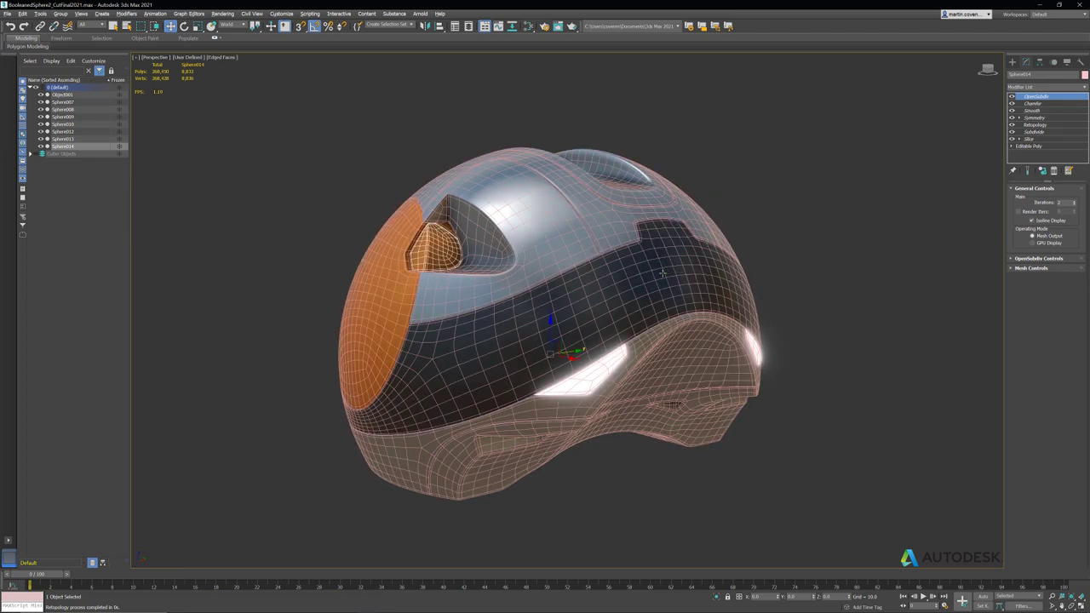
middle_click_drag(669, 273, 663, 272, "alt")
key("F4")
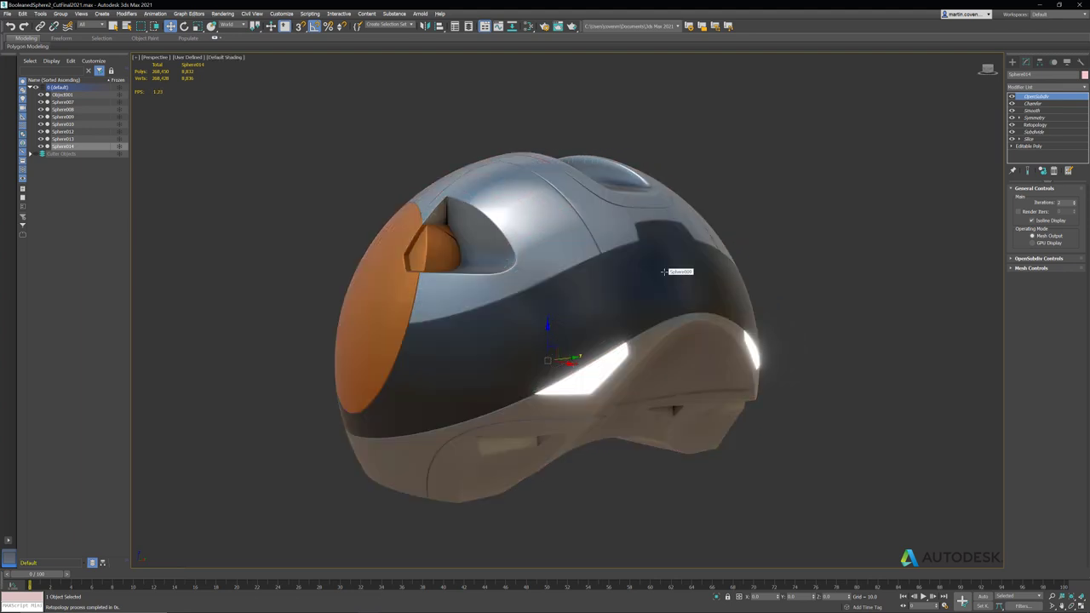